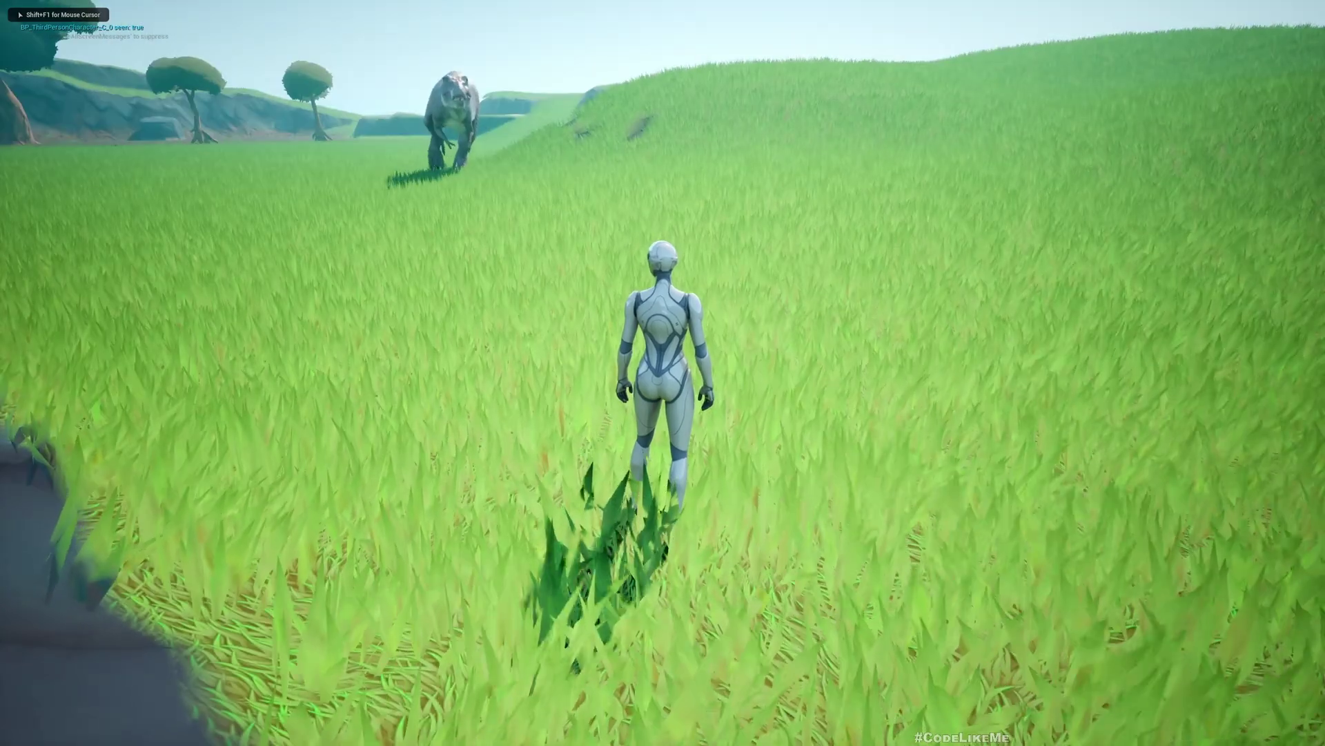
- Play the level, restart it with Alt+P, and run the character with W, D, S toward the charging T-Rex
key("w")
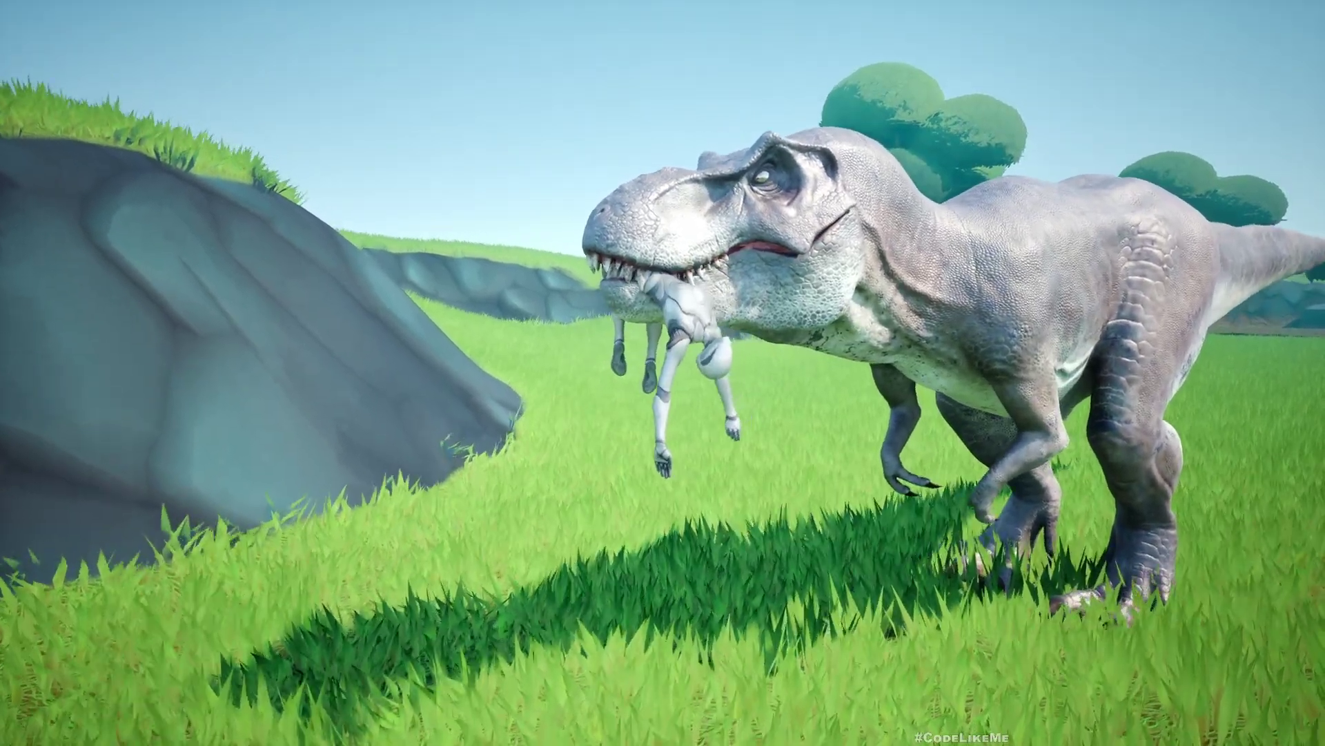
key("Escape")
key("alt+p")
key("w")
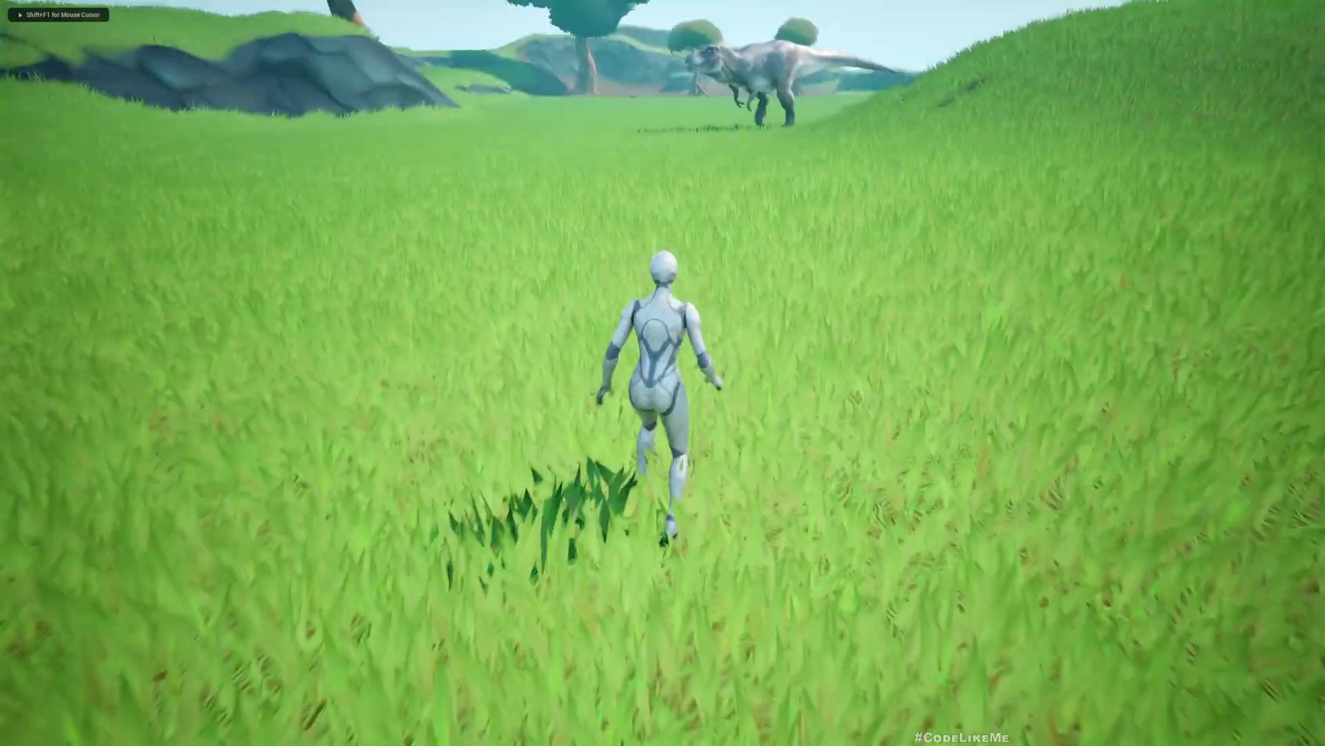
key("d")
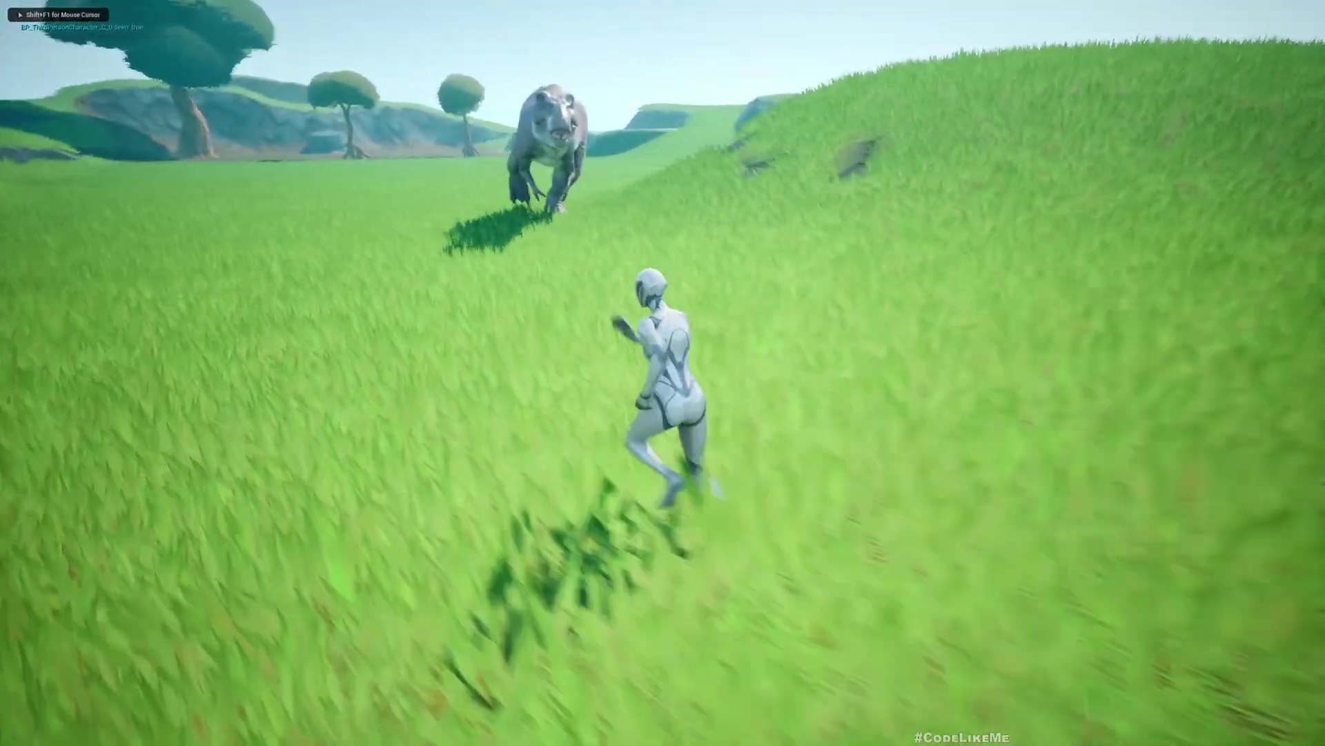
key("s")
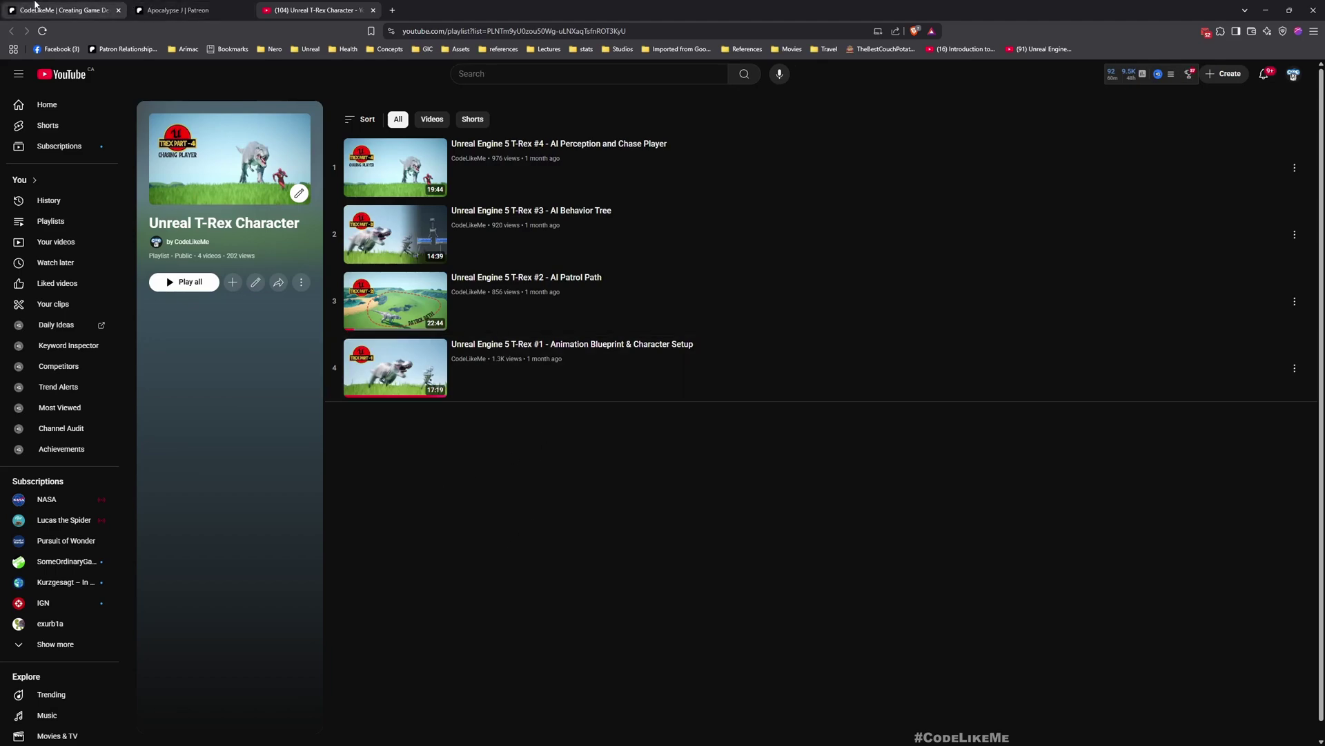
left_click(66, 10)
left_click(315, 10)
scroll(596, 363, "down", 1)
scroll(596, 363, "up", 1)
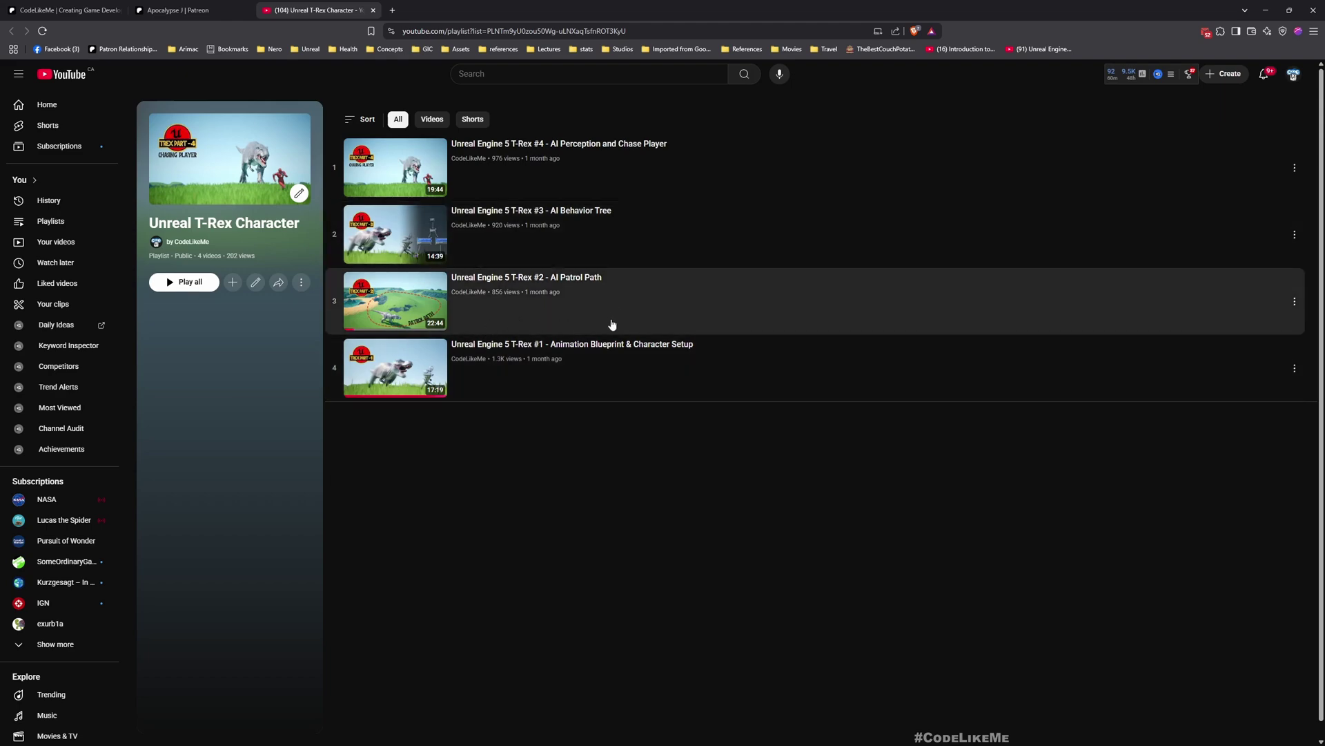
- Switch to the Patreon page and scroll down through the creator's Recent posts feed
left_click(59, 8)
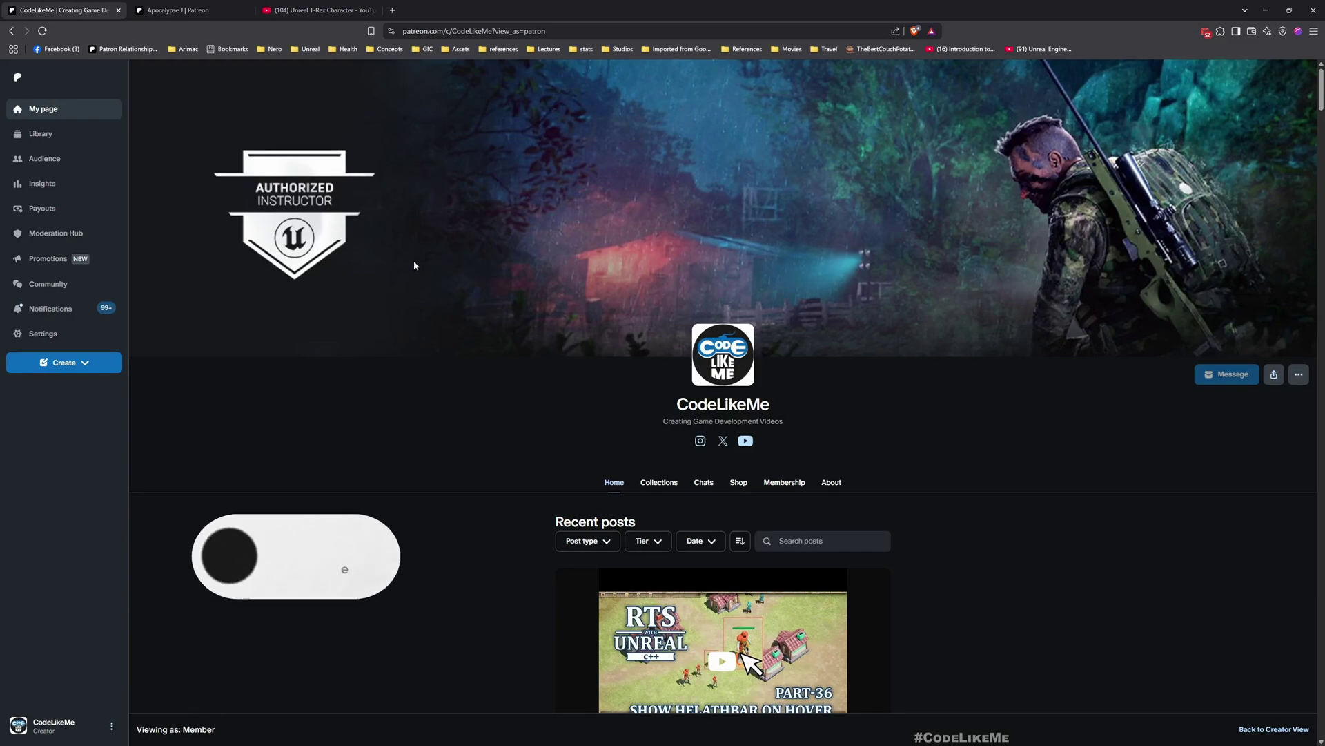
scroll(425, 289, "down", 10)
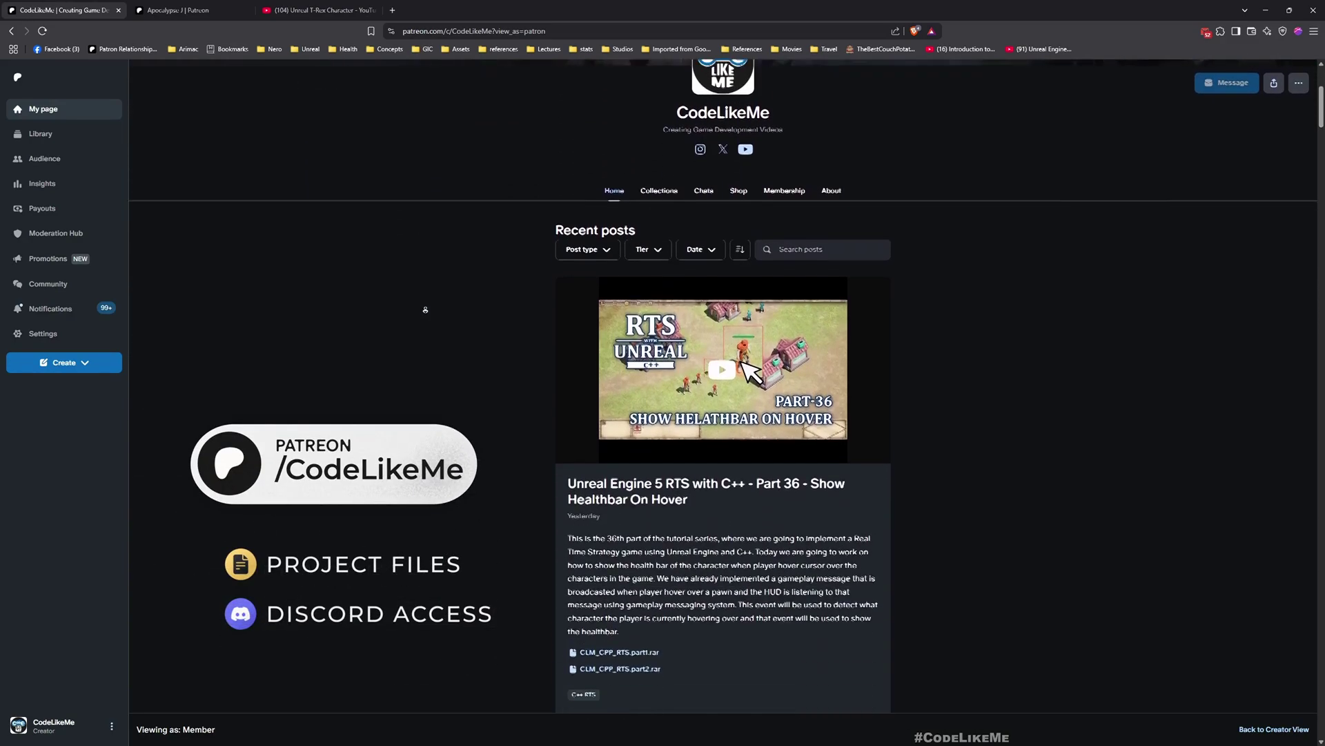
scroll(424, 311, "down", 12)
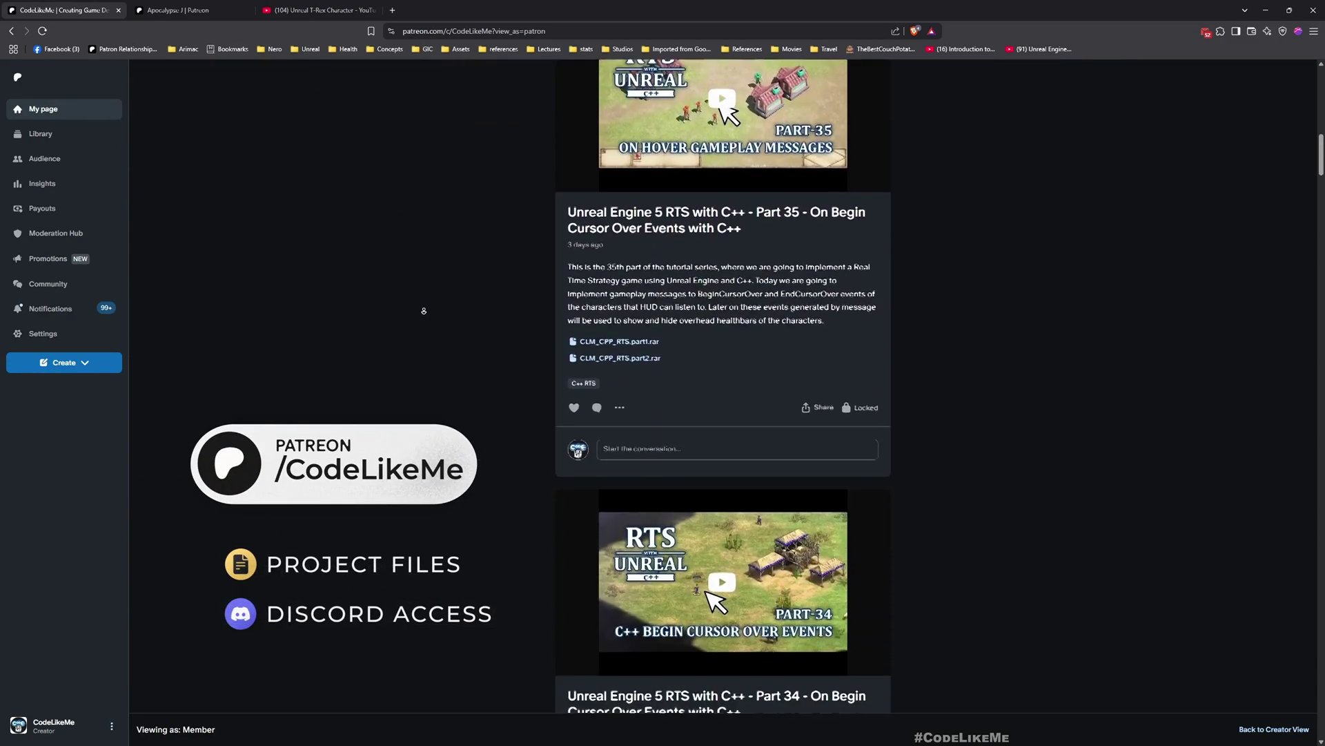
scroll(424, 310, "down", 12)
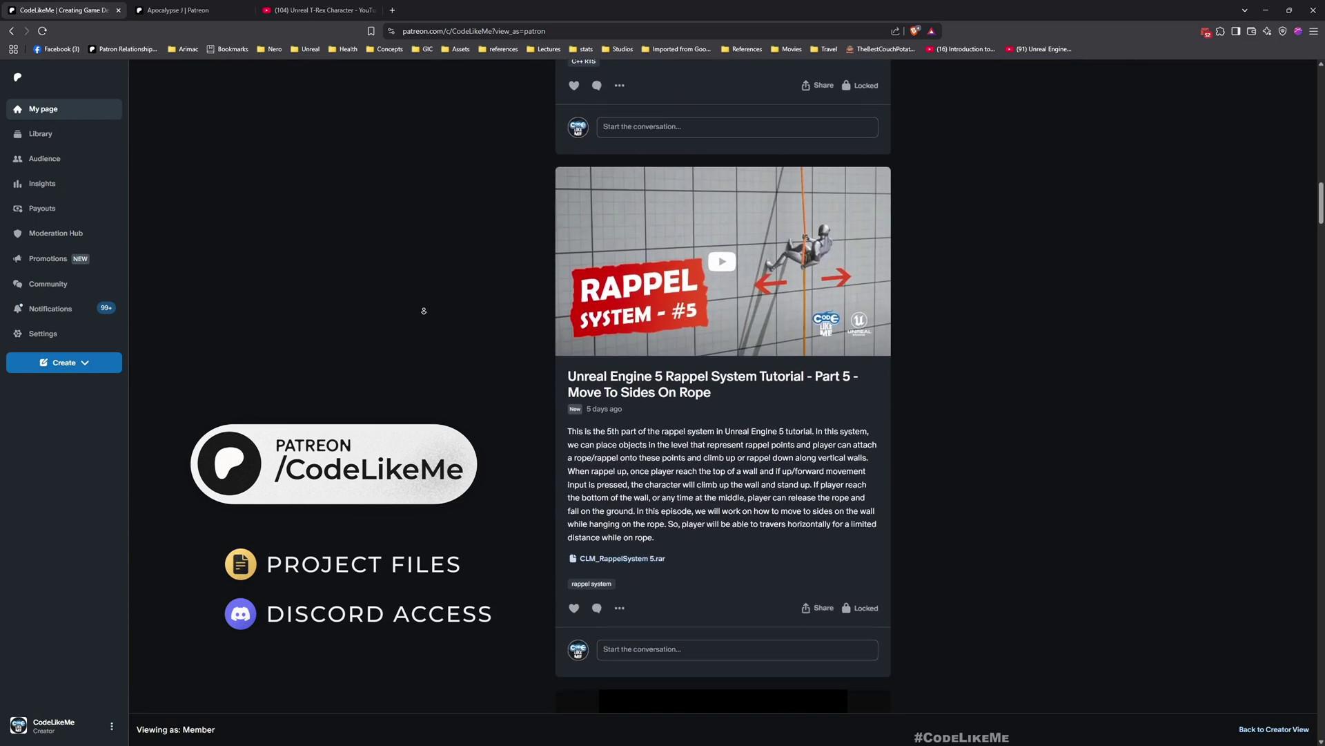
scroll(424, 311, "down", 3)
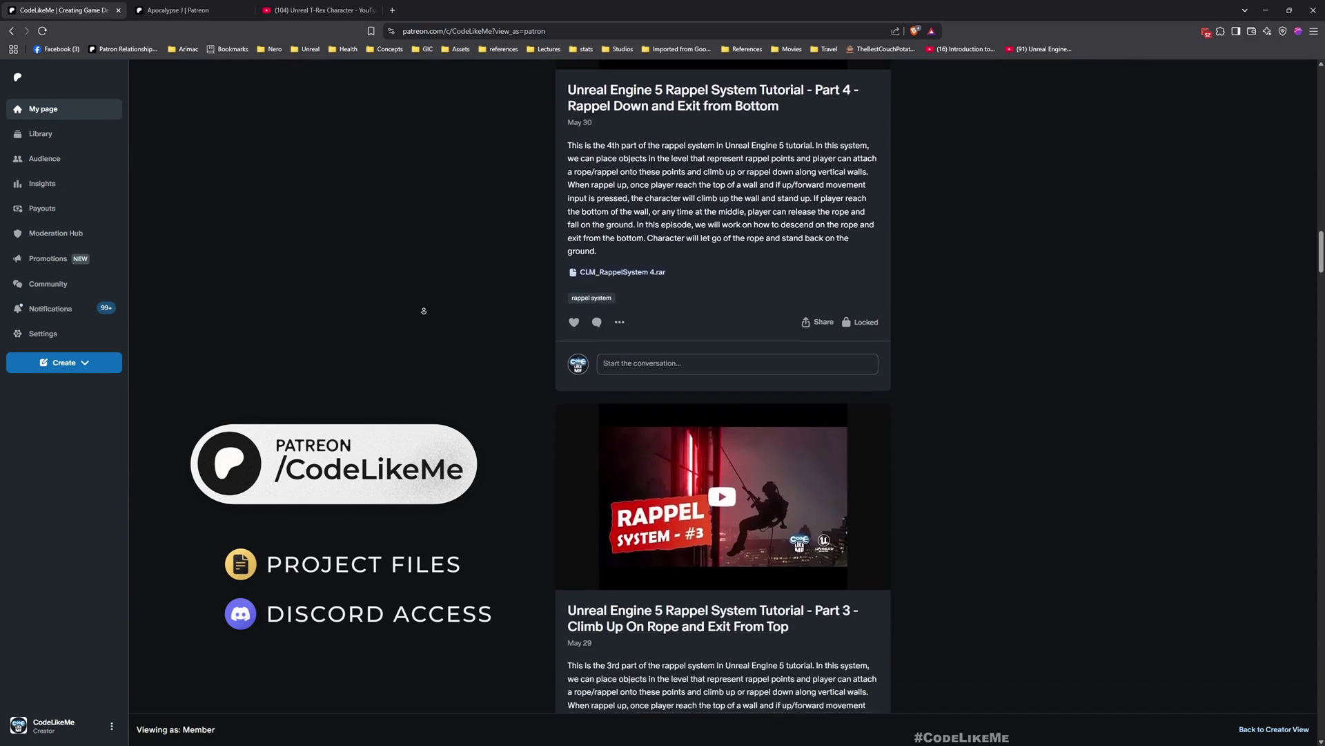
scroll(424, 310, "down", 12)
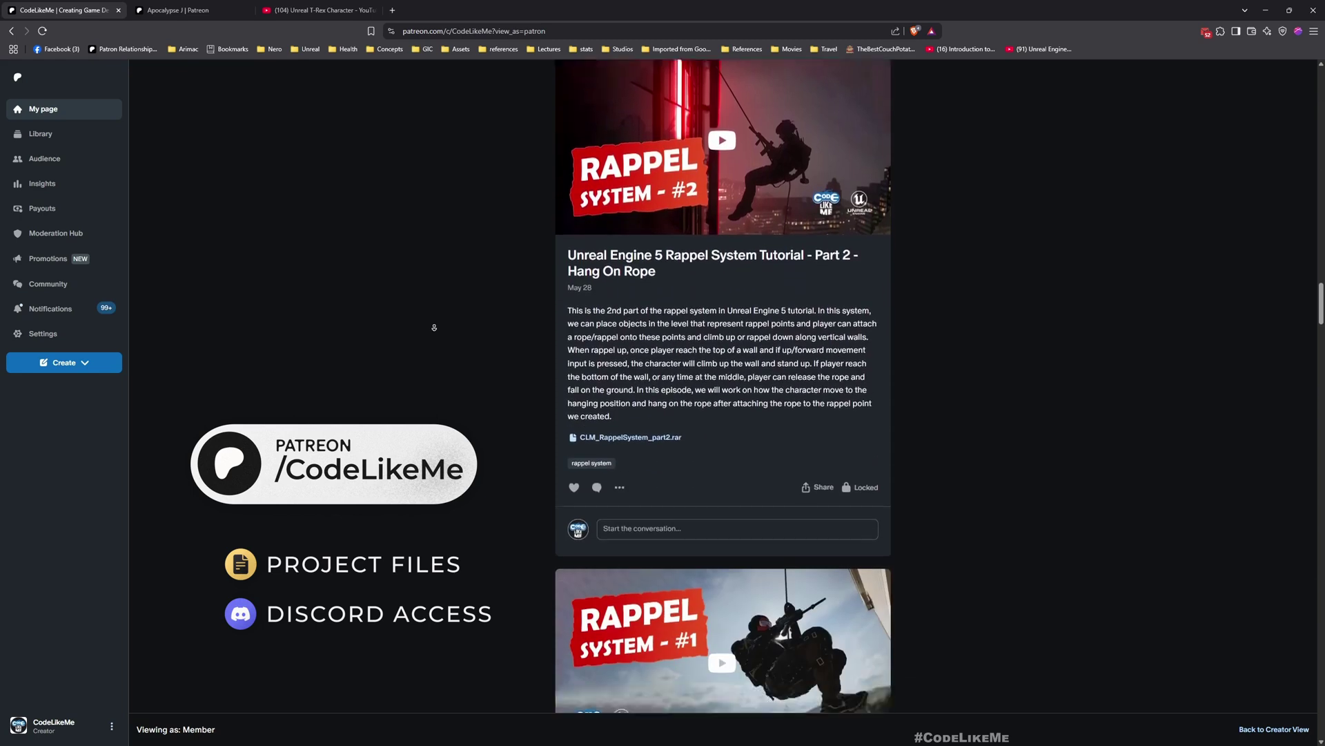
scroll(435, 327, "down", 4)
scroll(414, 303, "down", 2)
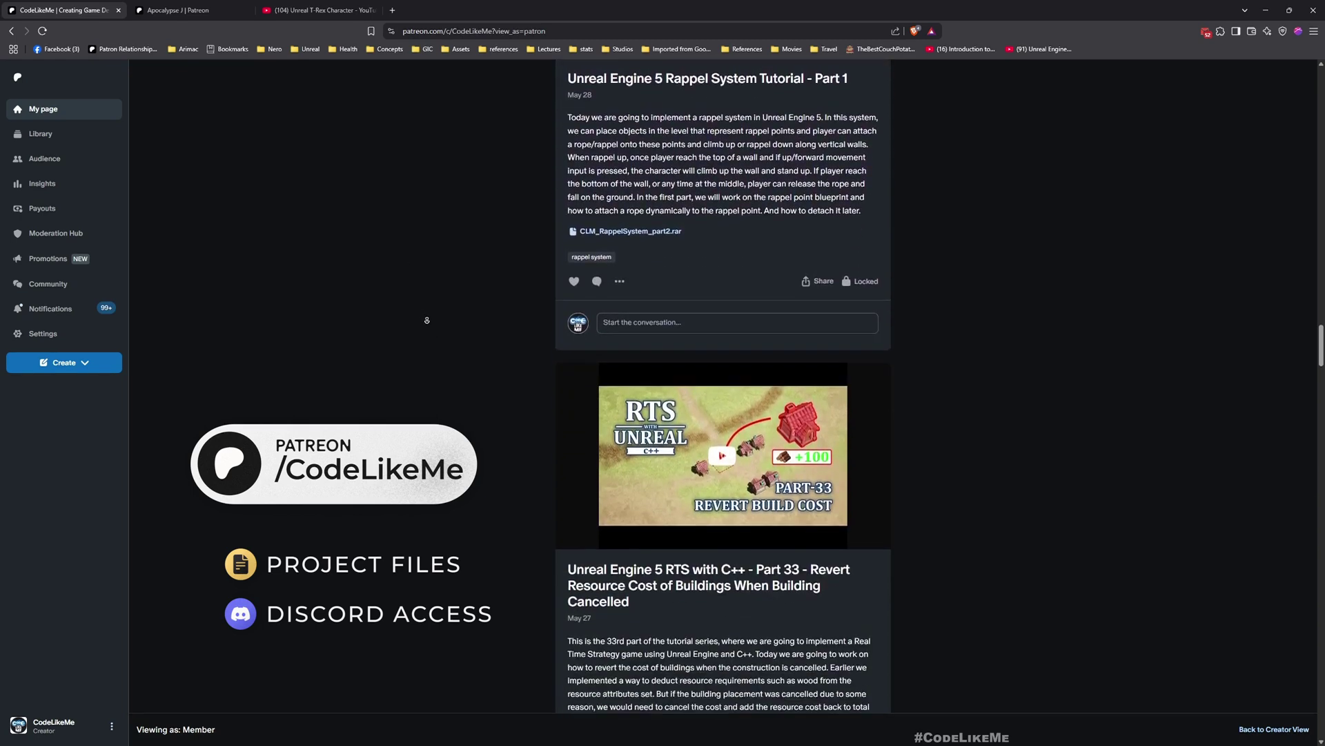
scroll(427, 320, "down", 18)
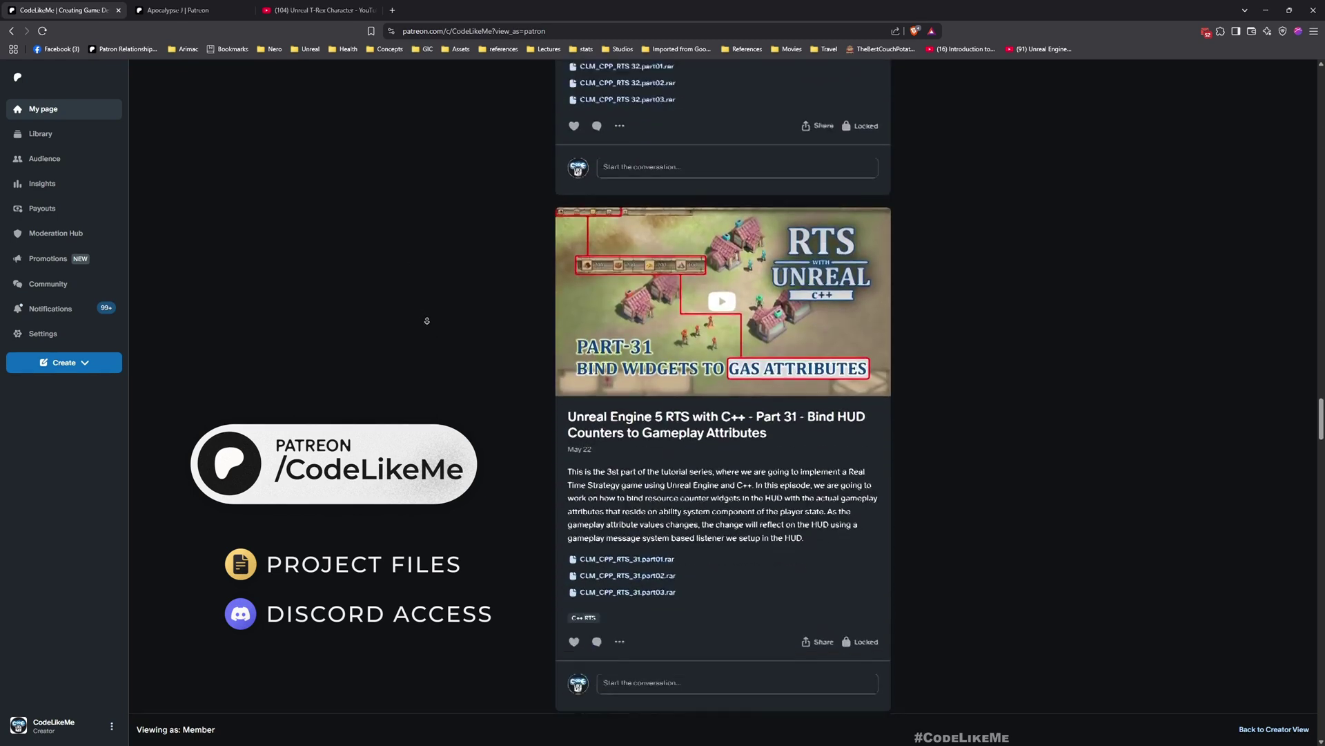
scroll(422, 310, "down", 12)
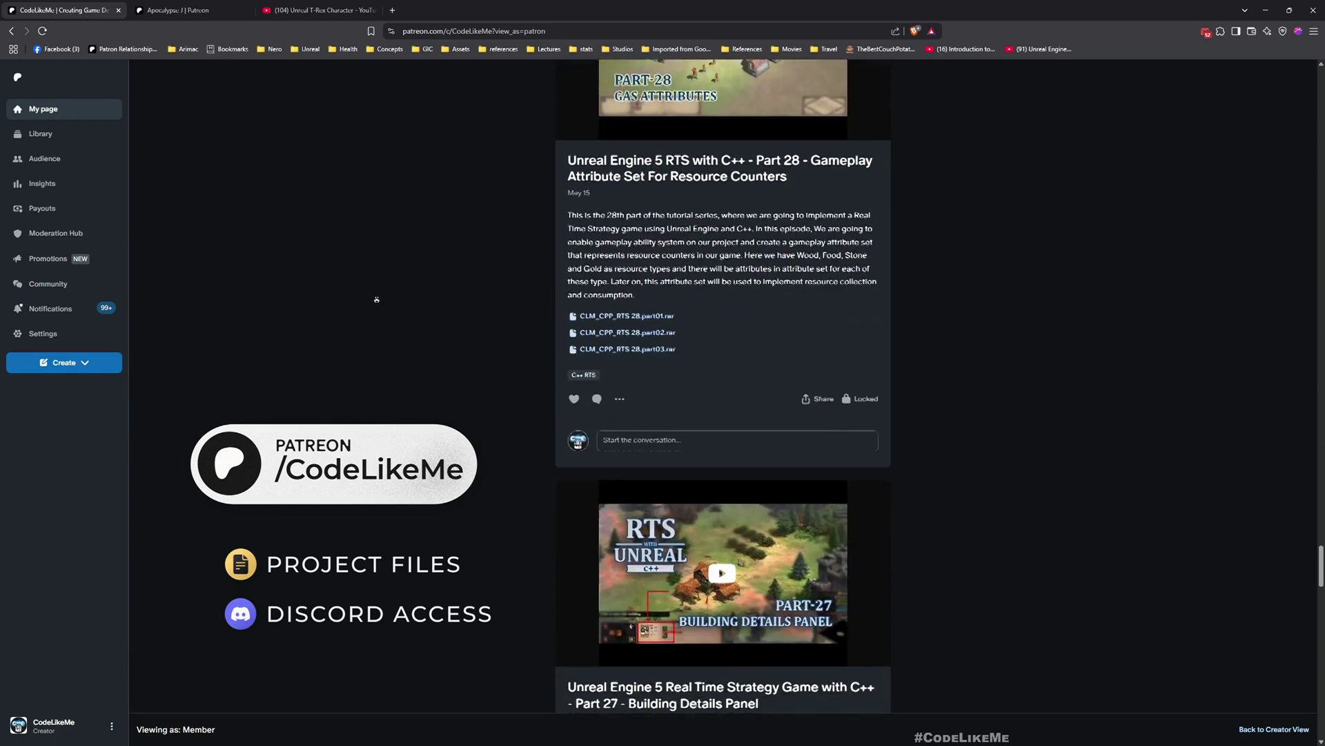
scroll(365, 285, "down", 6)
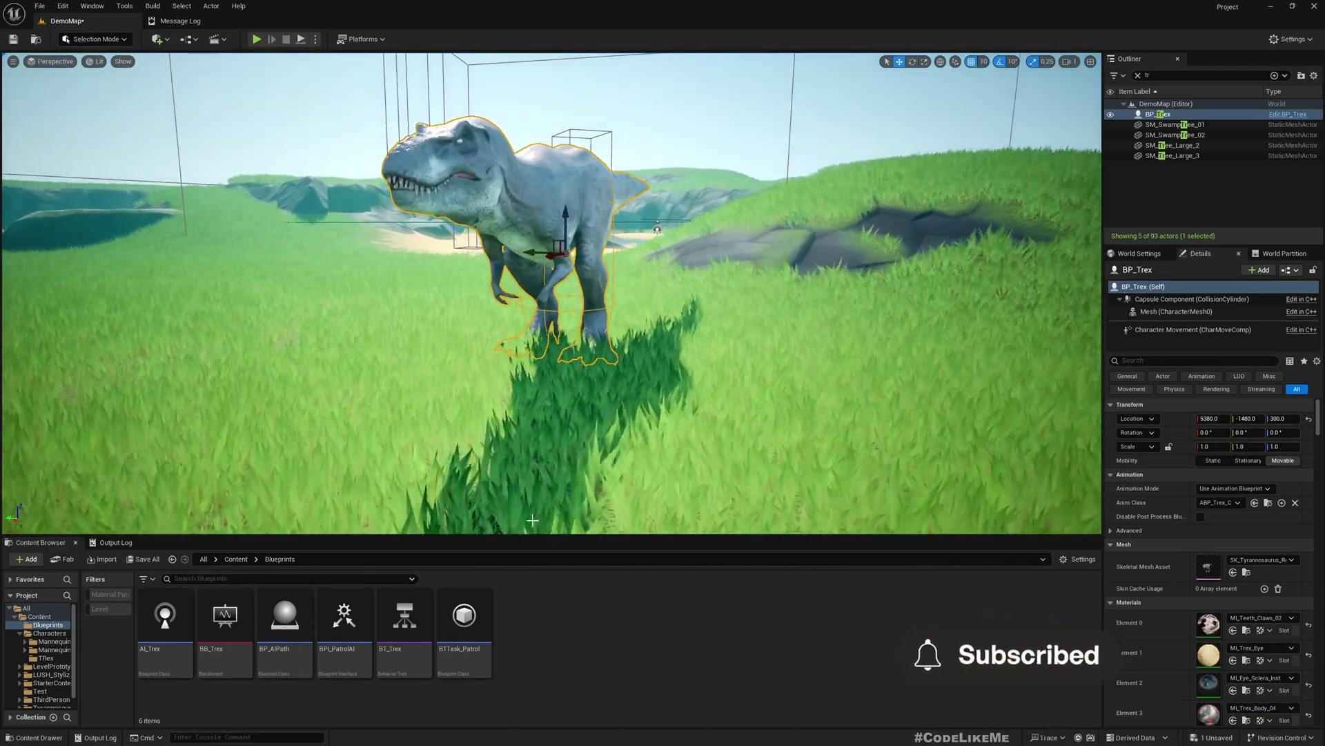
- Open BT_Trex from the Content Browser, then go back to DemoMap and orbit to the T-Rex's side
left_click(414, 626)
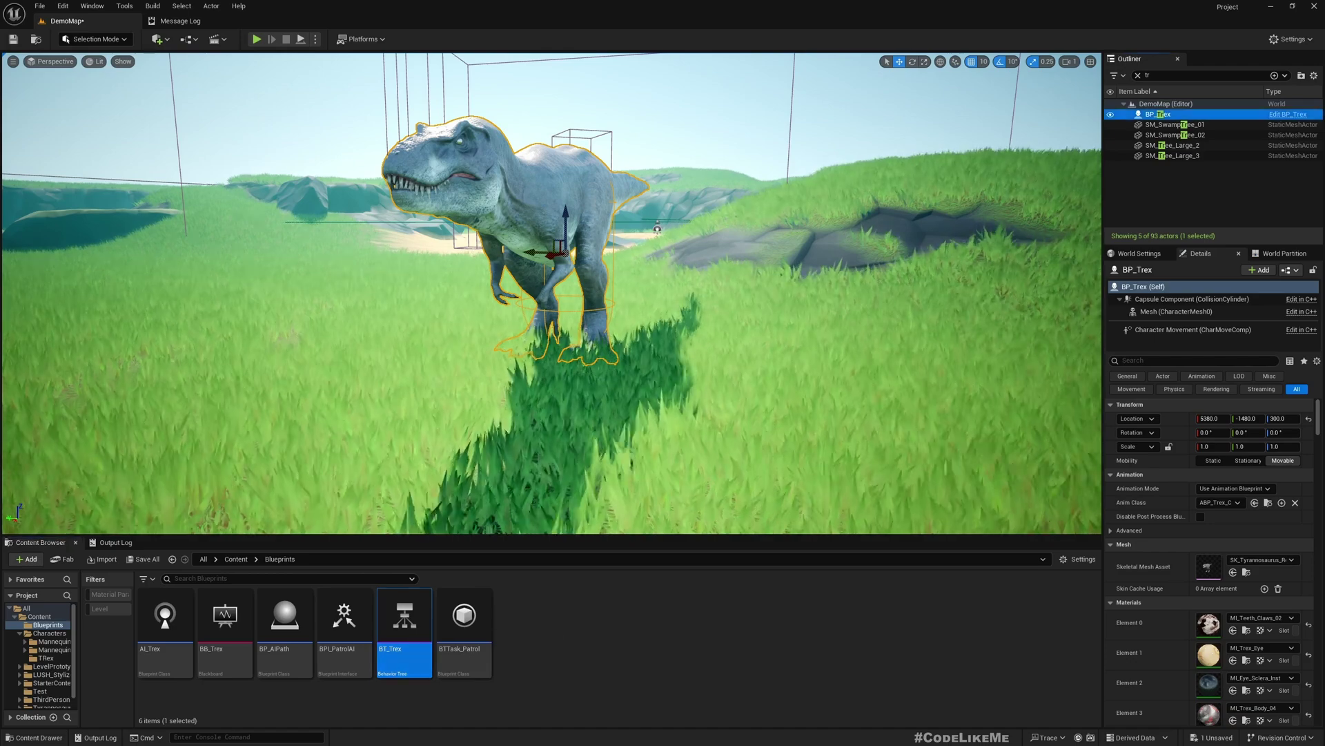
double_click(414, 626)
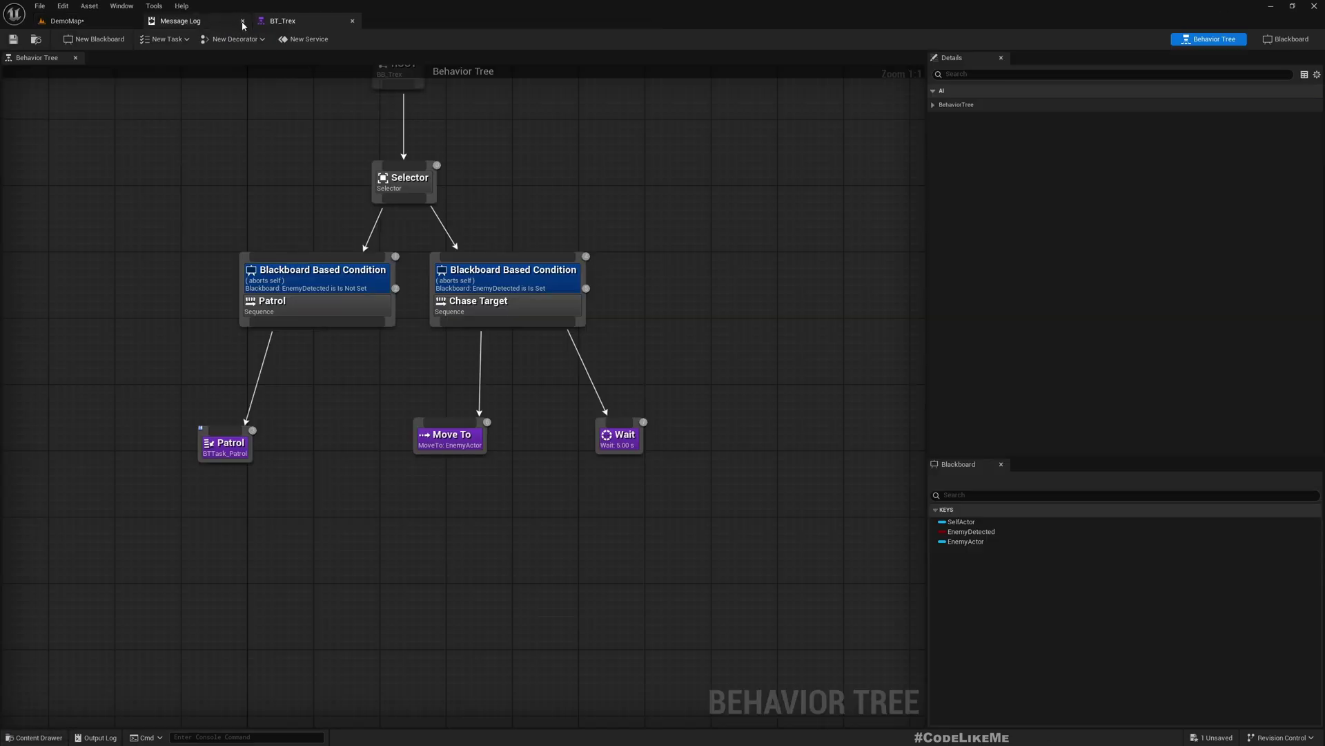
left_click(243, 22)
left_click(67, 20)
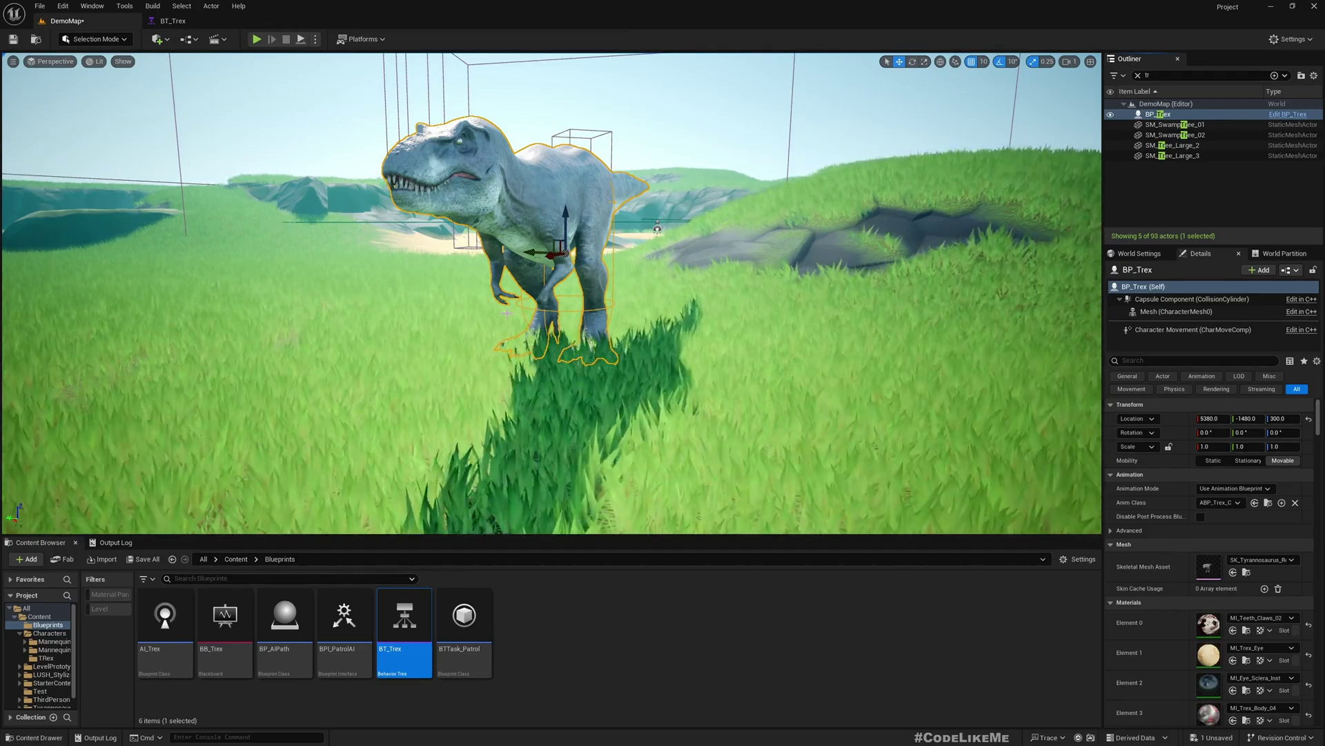
left_click_drag(506, 314, 373, 317, "alt")
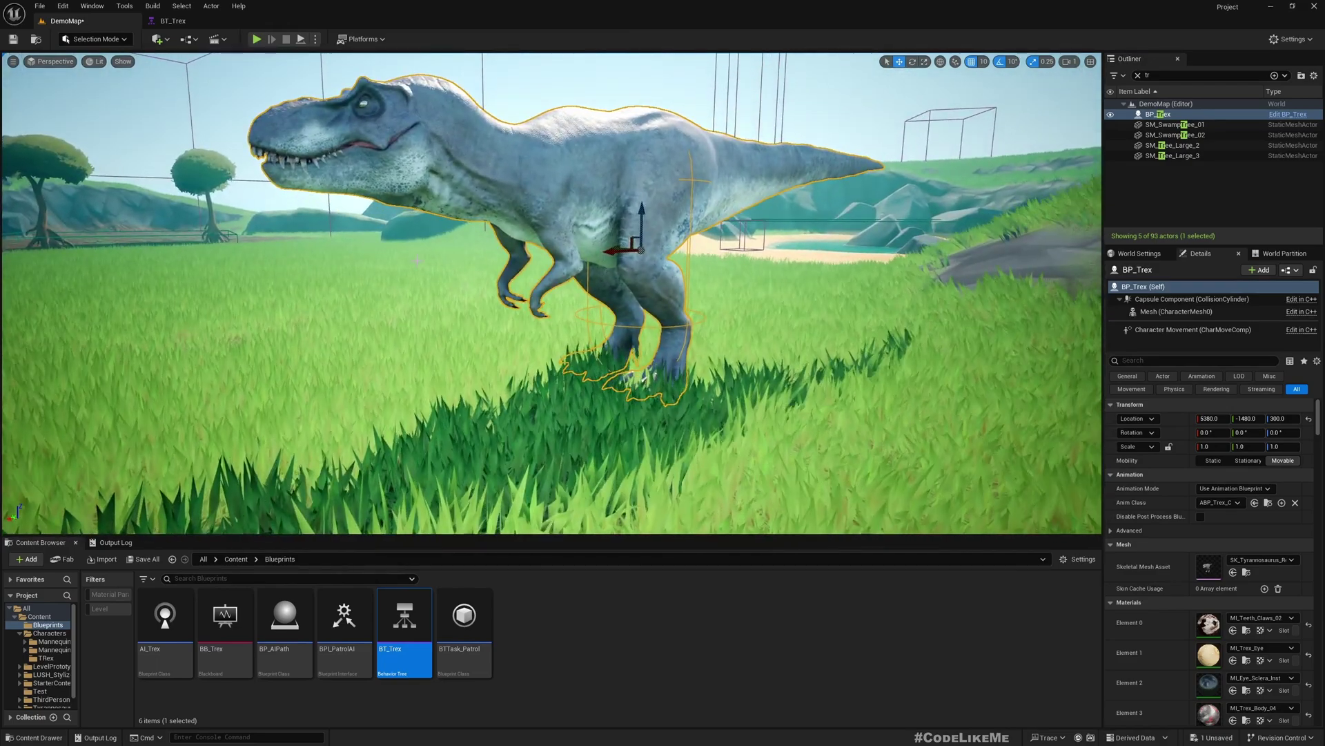
- Reopen BT_Trex, inspect the Move To node, and try adding a child under Chase Target, then cancel
double_click(407, 615)
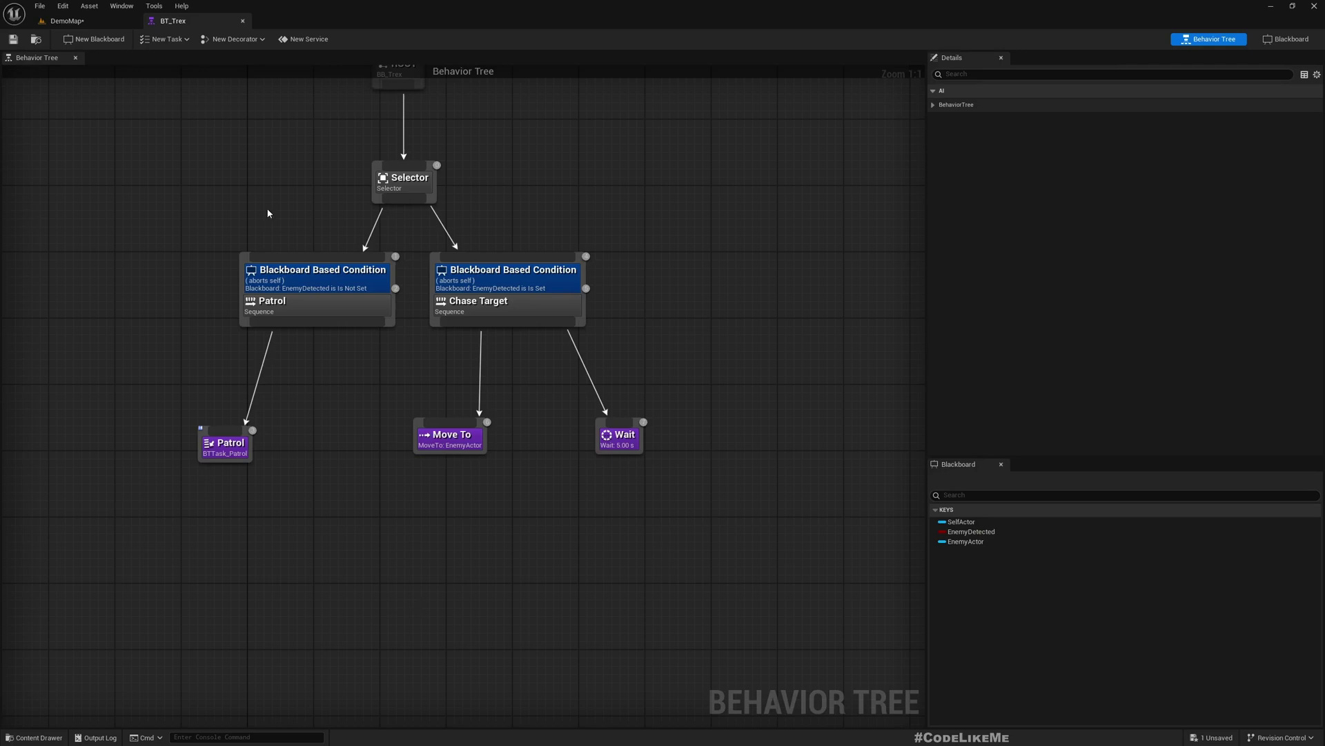
left_click(449, 447)
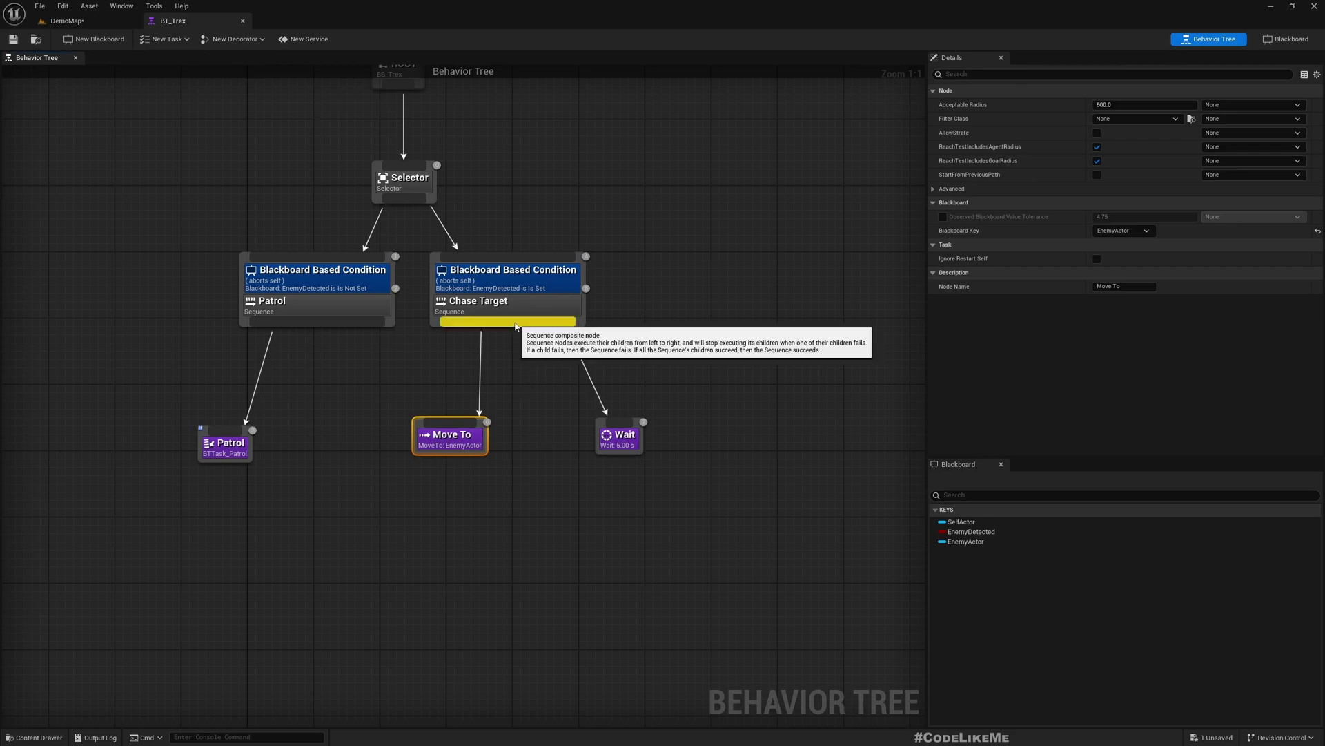
left_click_drag(526, 322, 524, 499)
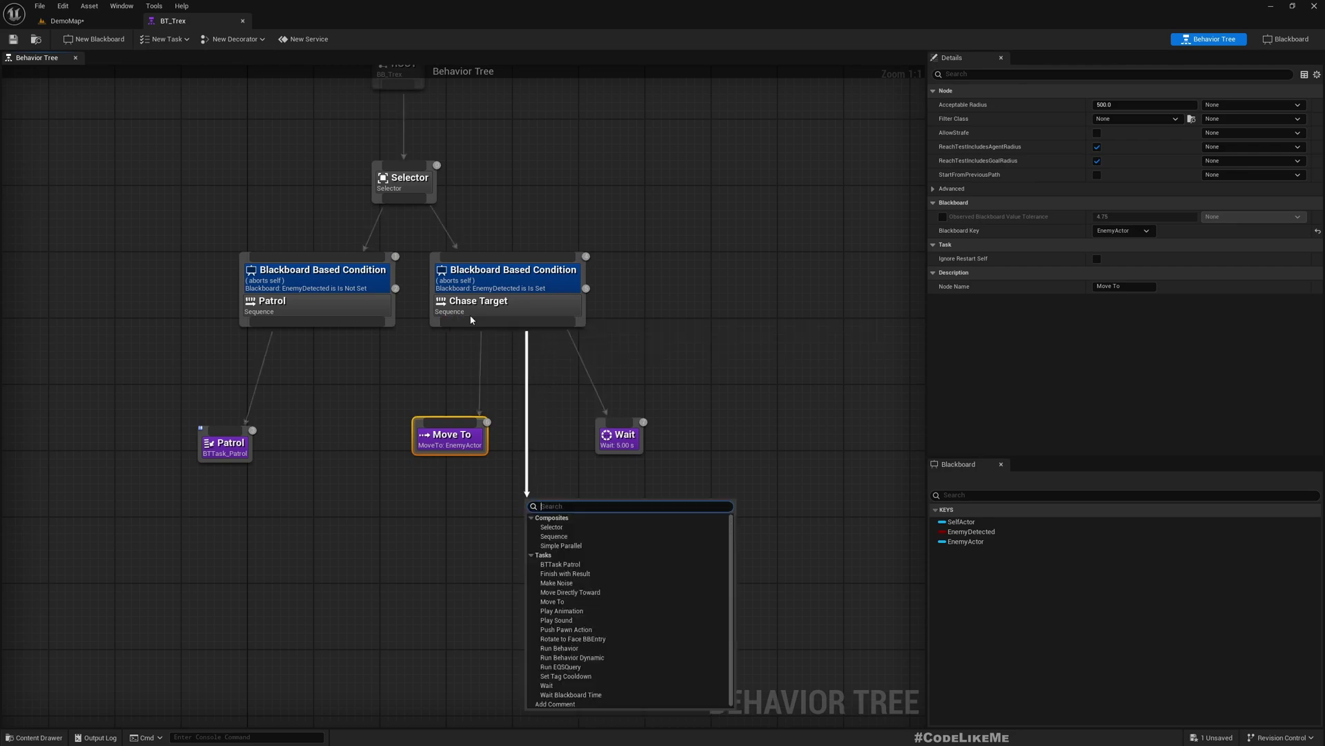
key("Escape")
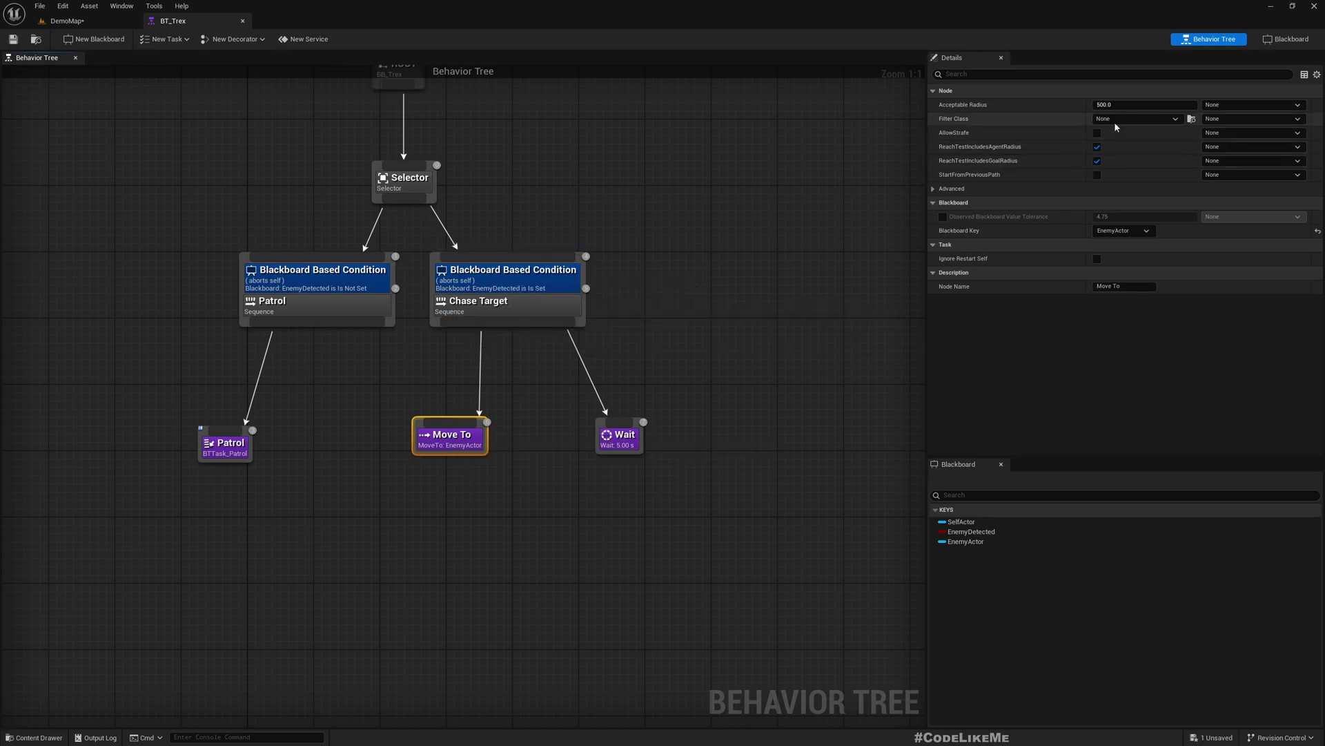
left_click_drag(522, 325, 535, 519)
left_click(494, 511)
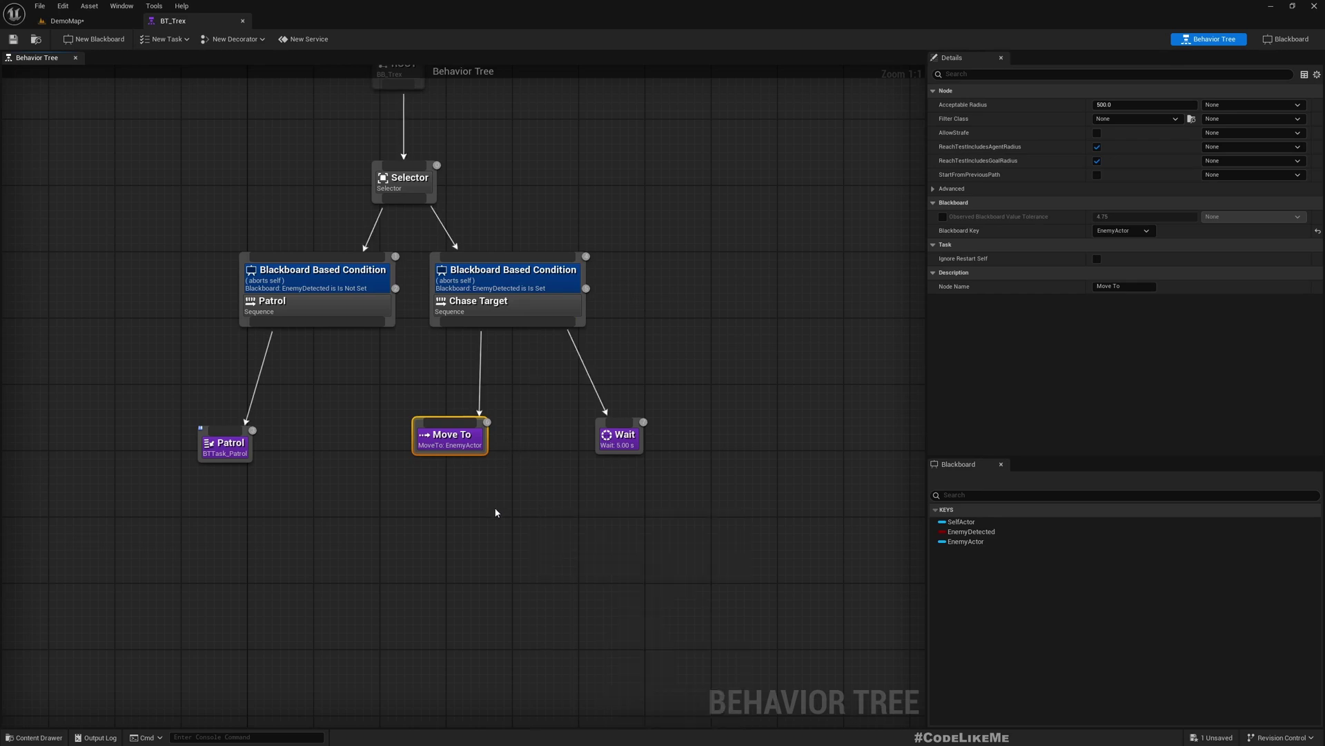
left_click(494, 511)
- Create a new task from BTTask_BlueprintBase and save it as BTTask_Attack in /All/Game/Blueprints
left_click(170, 40)
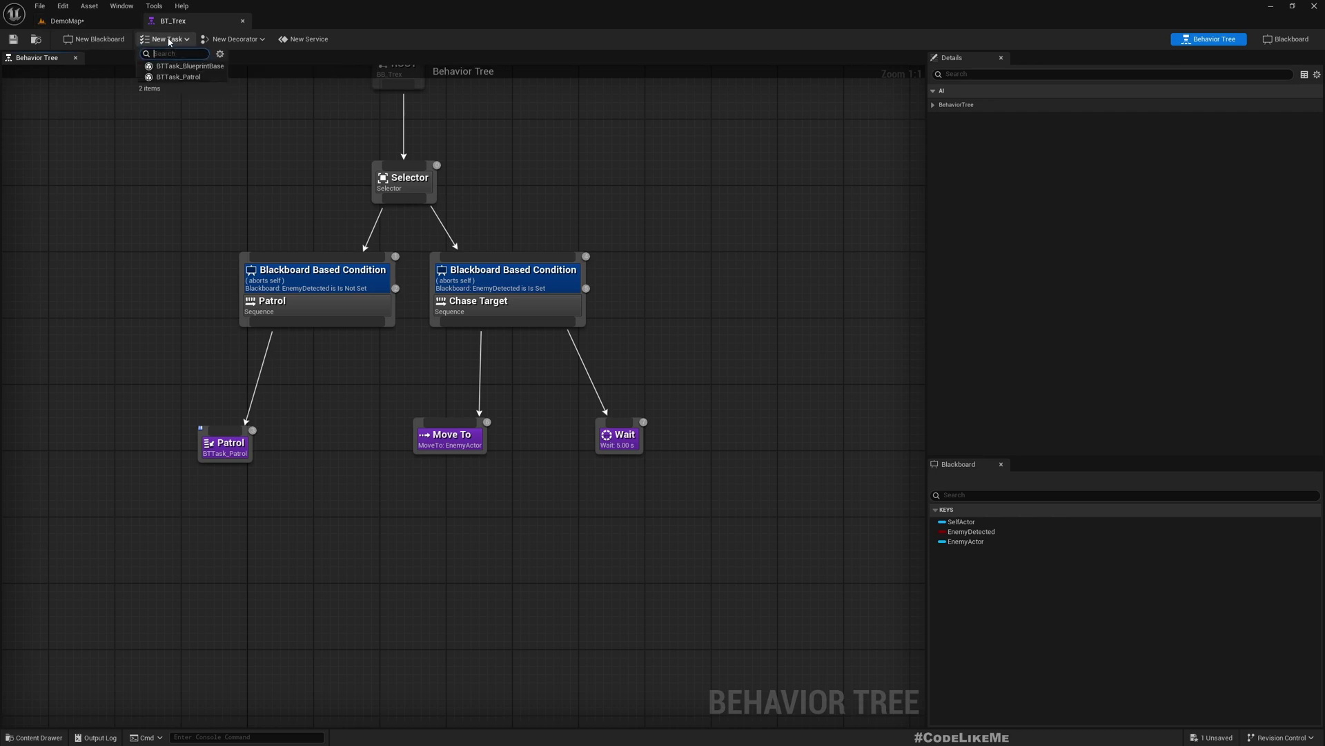
left_click(172, 66)
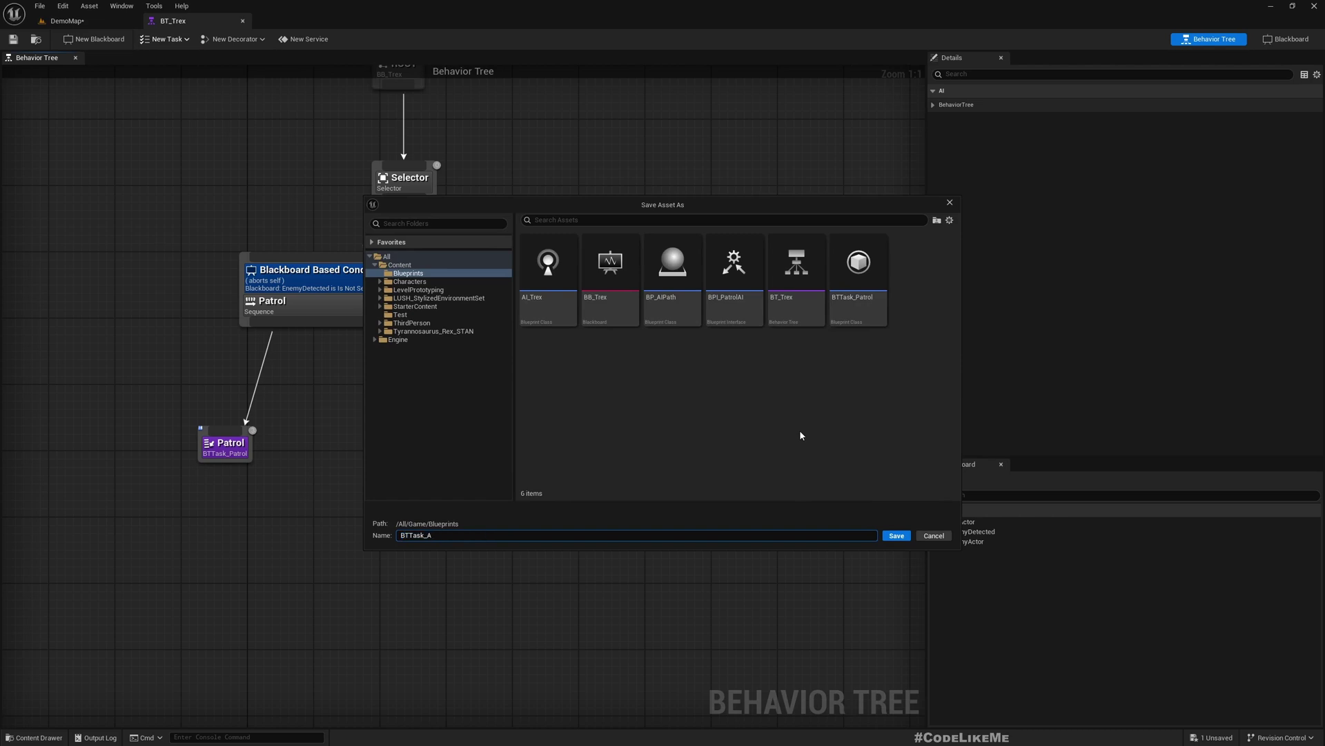
key("Return")
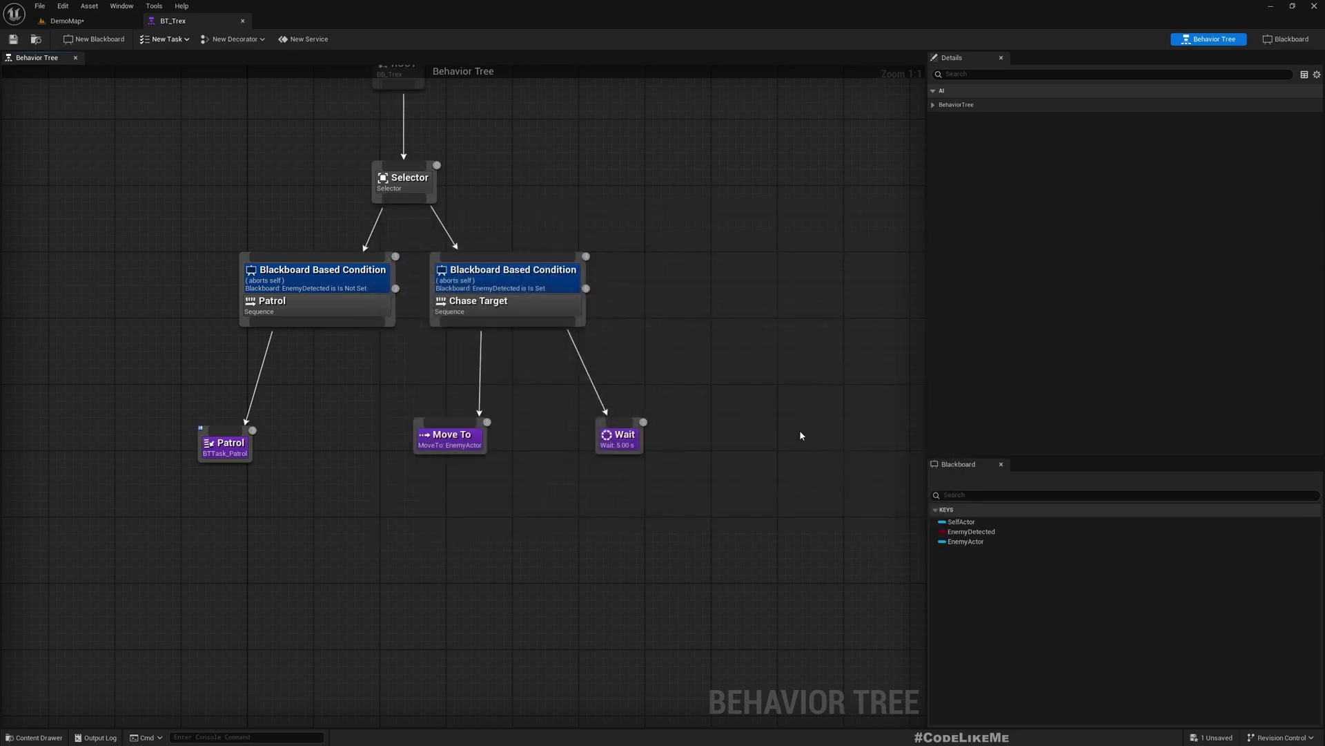
- Place an Event Receive Execute AI node in the BTTask_Attack EventGraph from the overridable task events
scroll(477, 217, "down", 4)
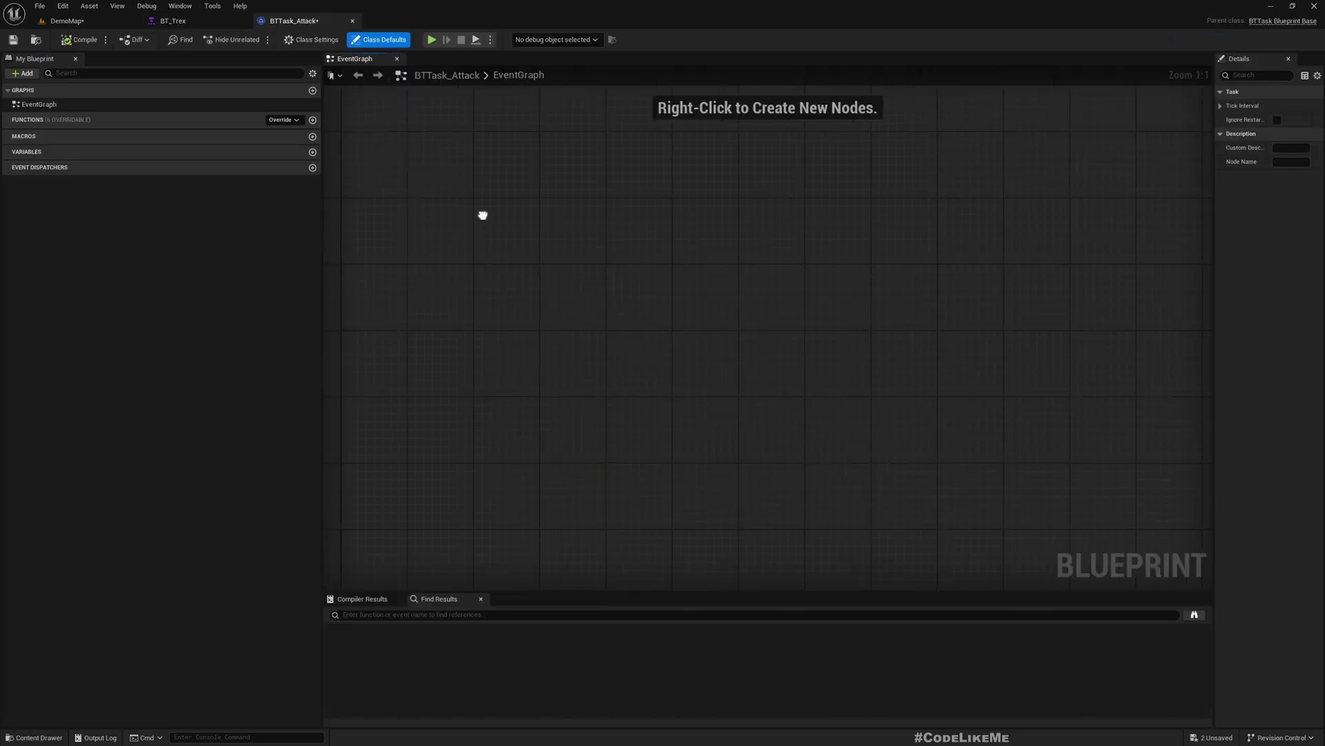
right_click(492, 195)
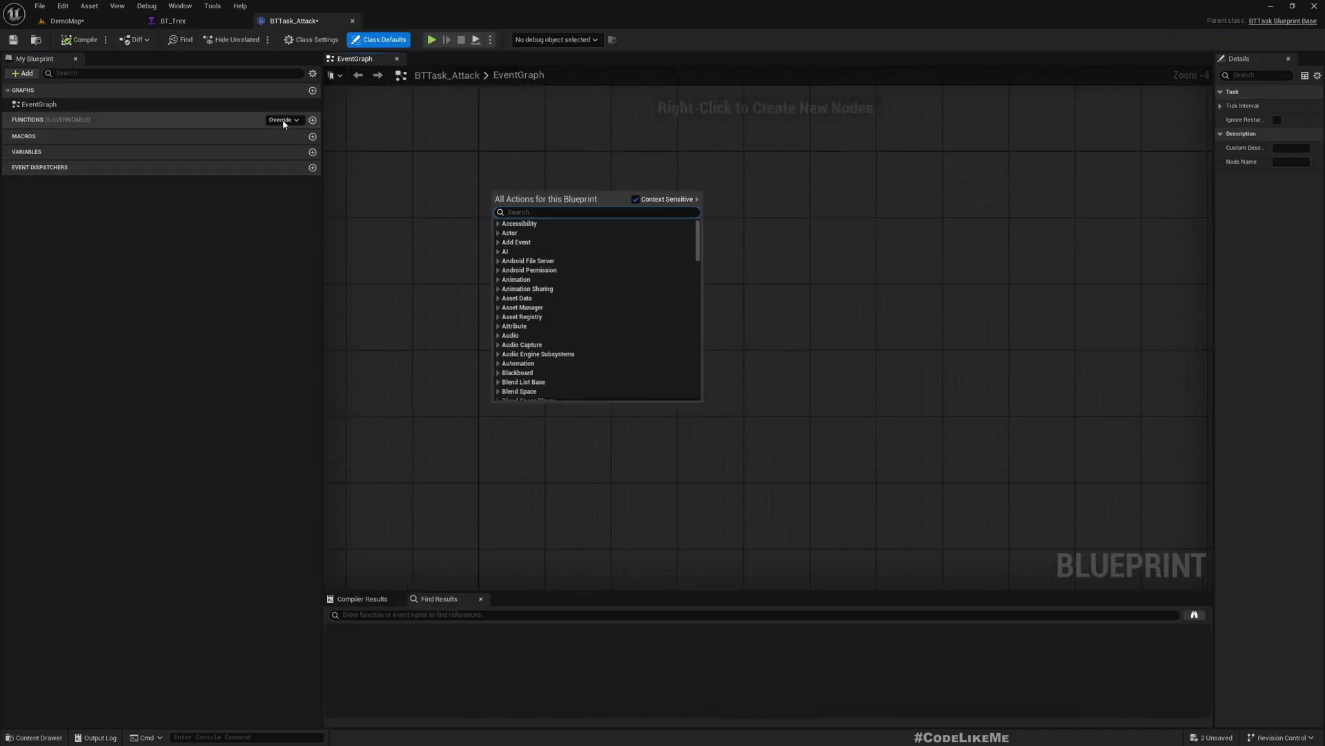
left_click(291, 121)
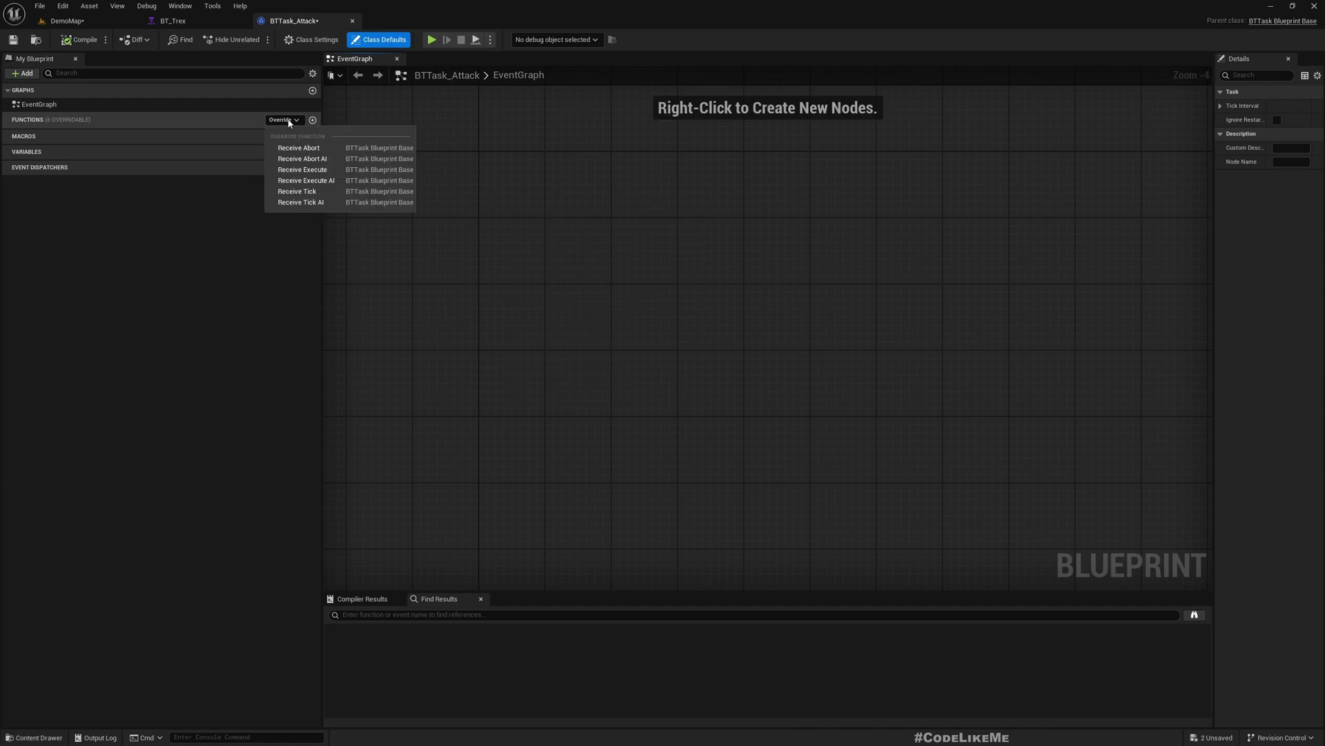
left_click(324, 182)
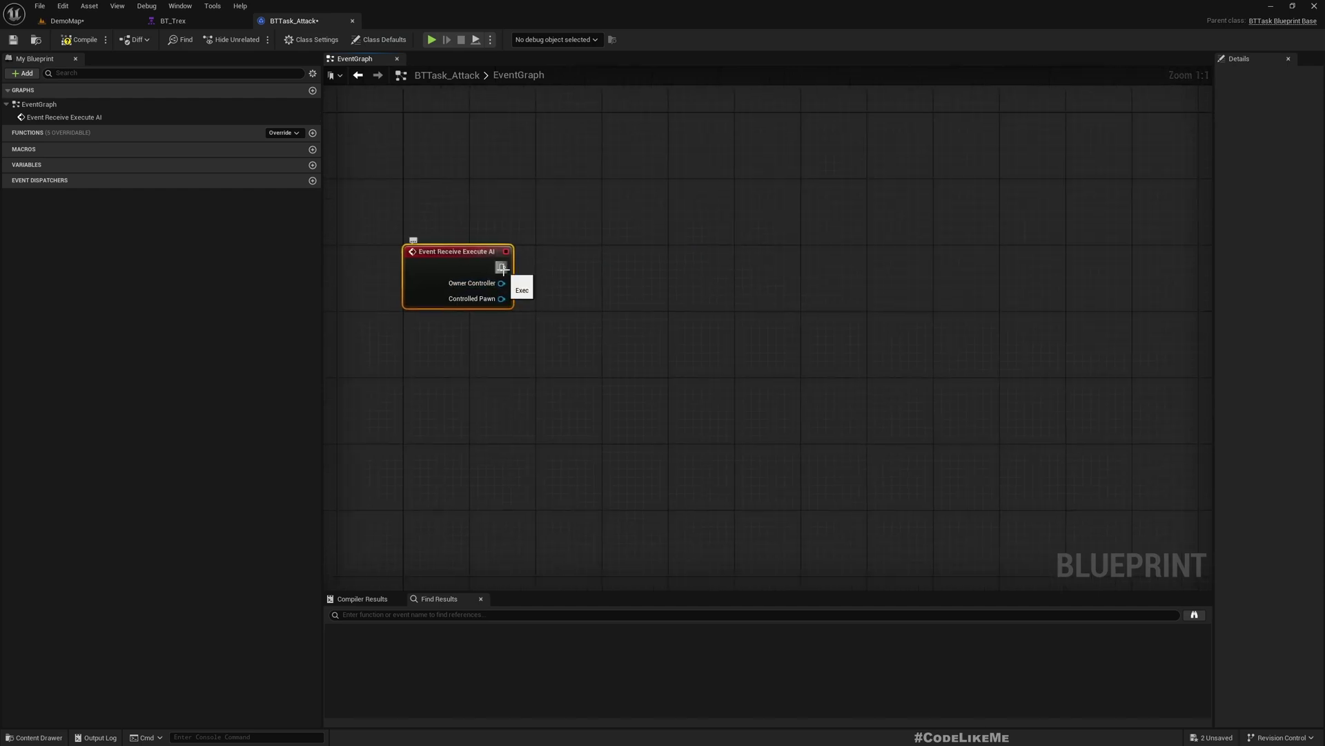
- Return to DemoMap, select the top Content folder, and search it for 'aet'
left_click(173, 21)
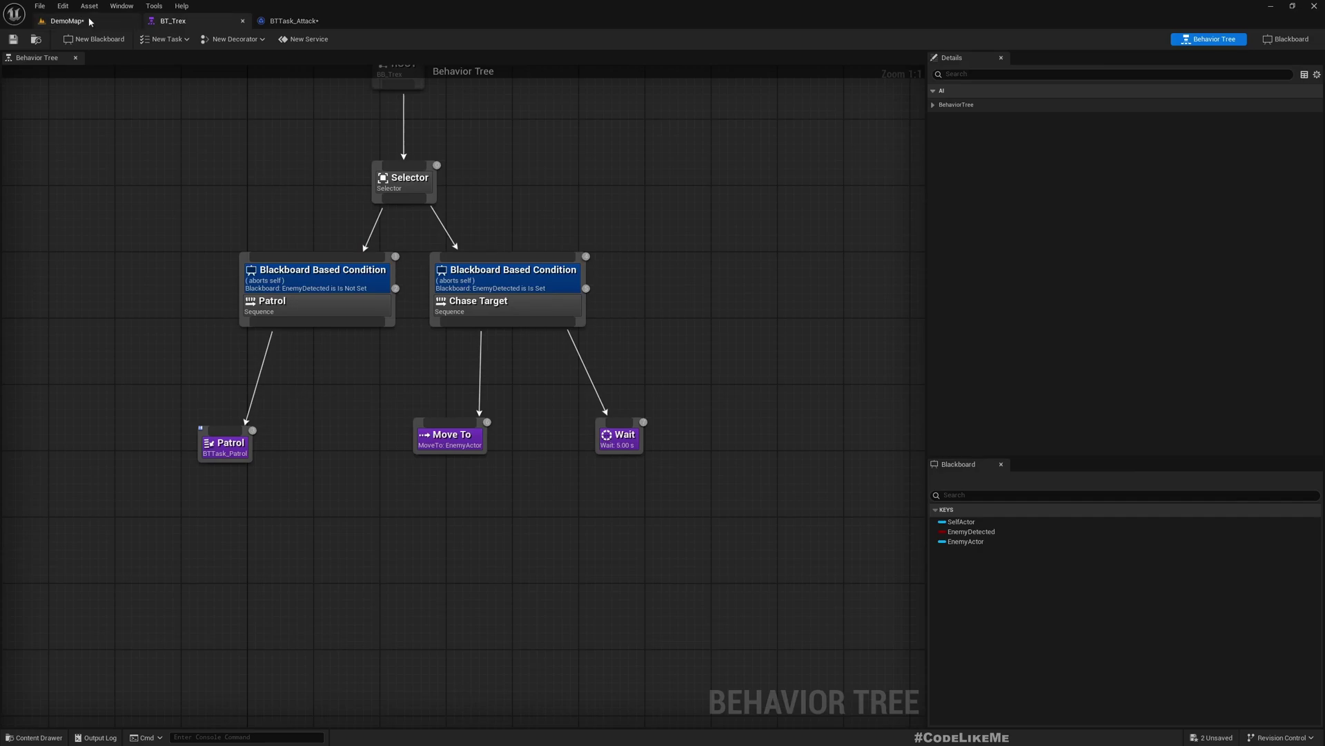
left_click(67, 21)
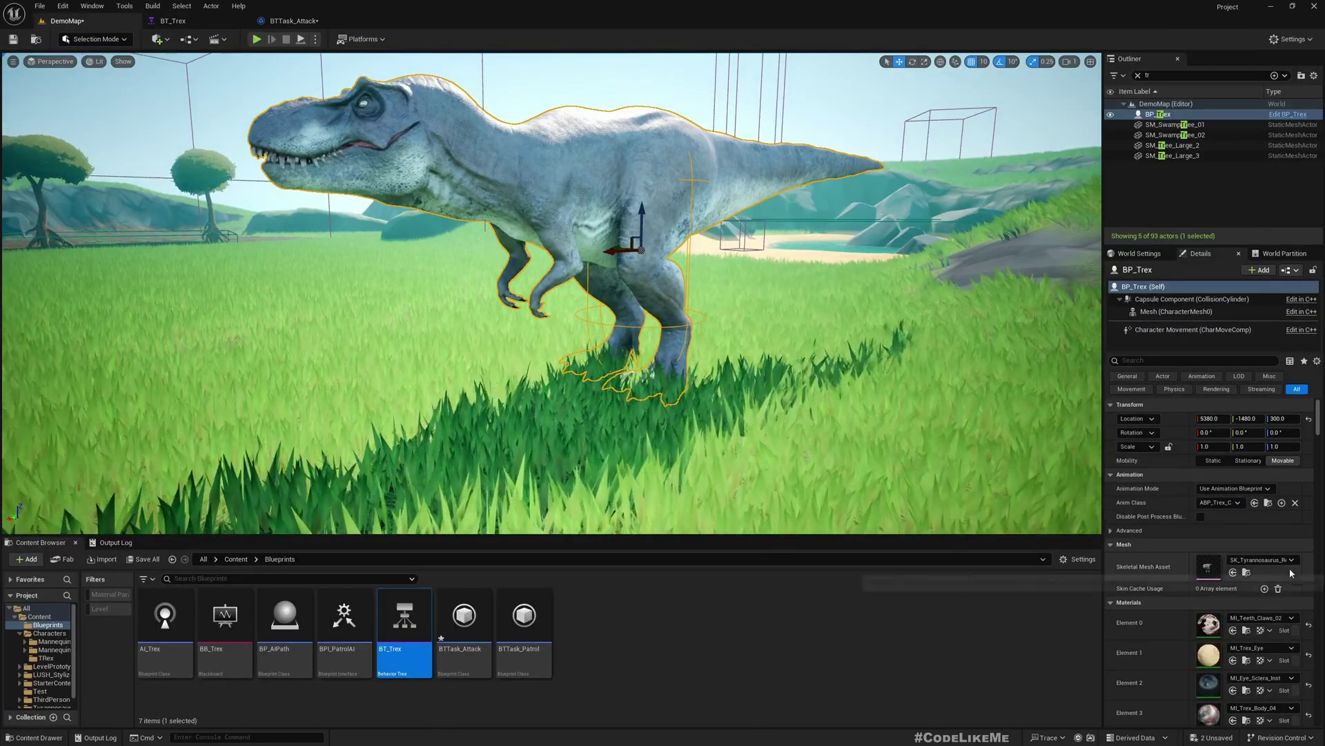
left_click(39, 615)
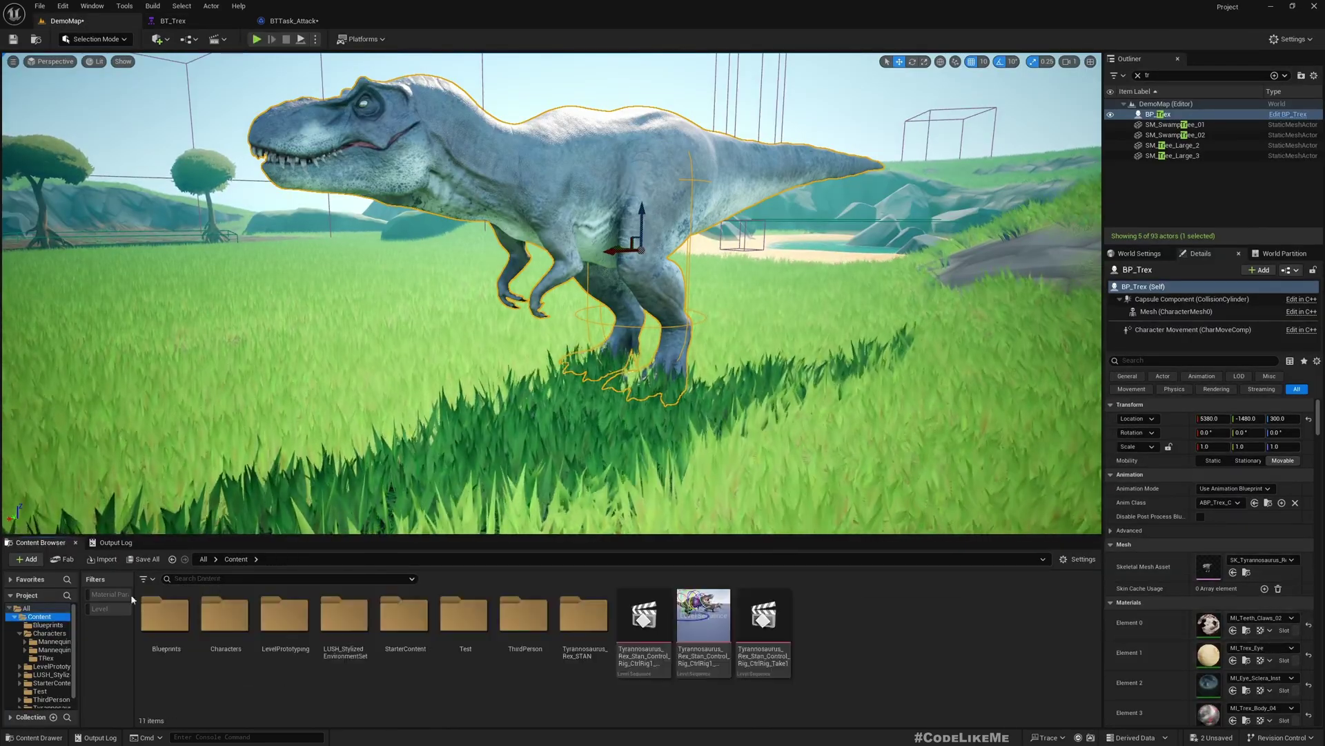
left_click(218, 579)
type("ae")
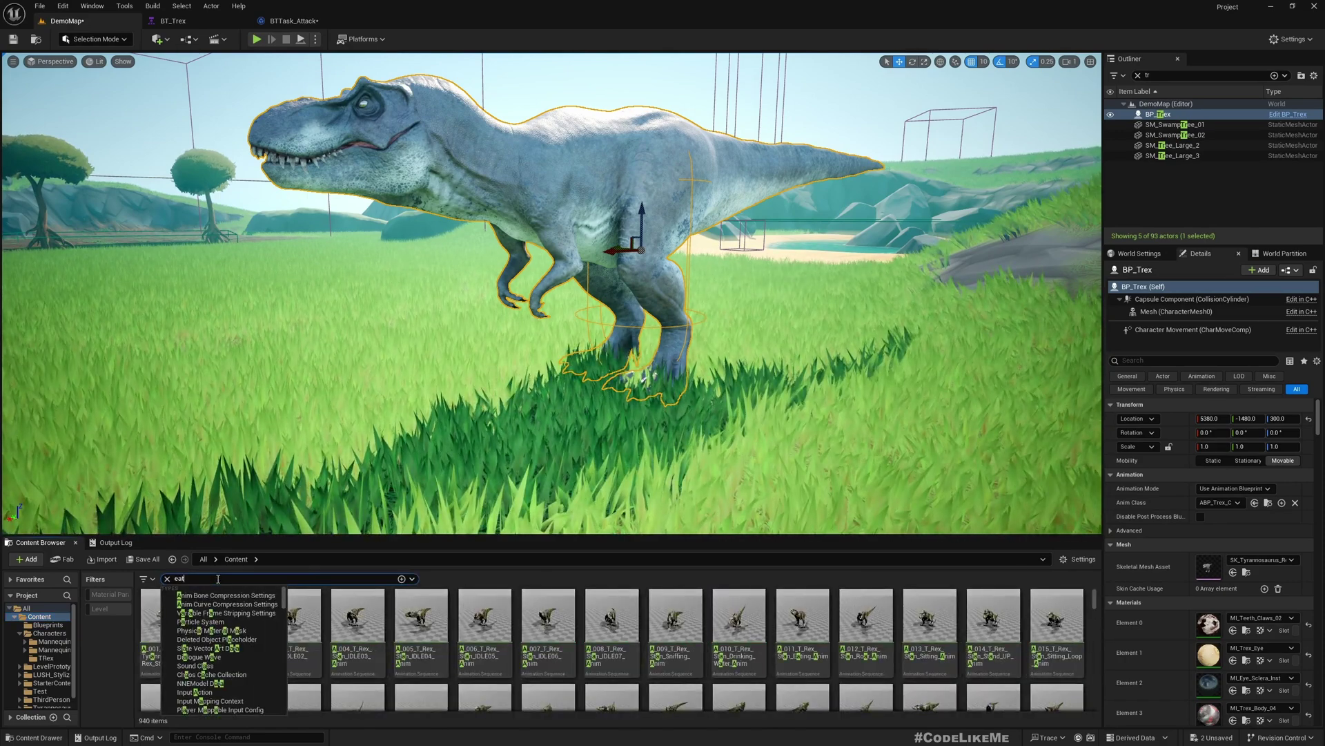